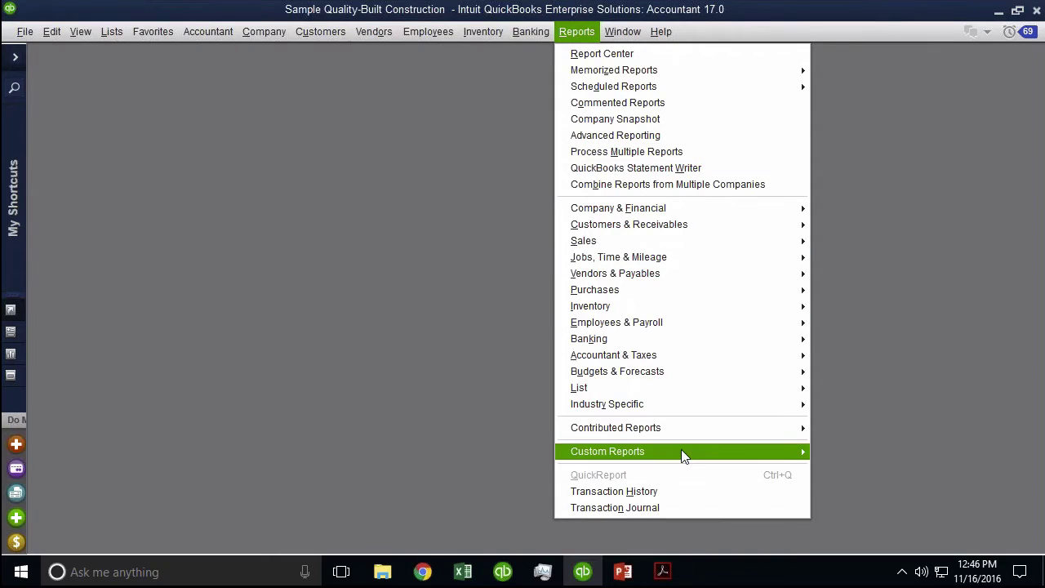
Create a custom Transaction Detail report and set its date range to Last Month.
mouse_move(698, 456)
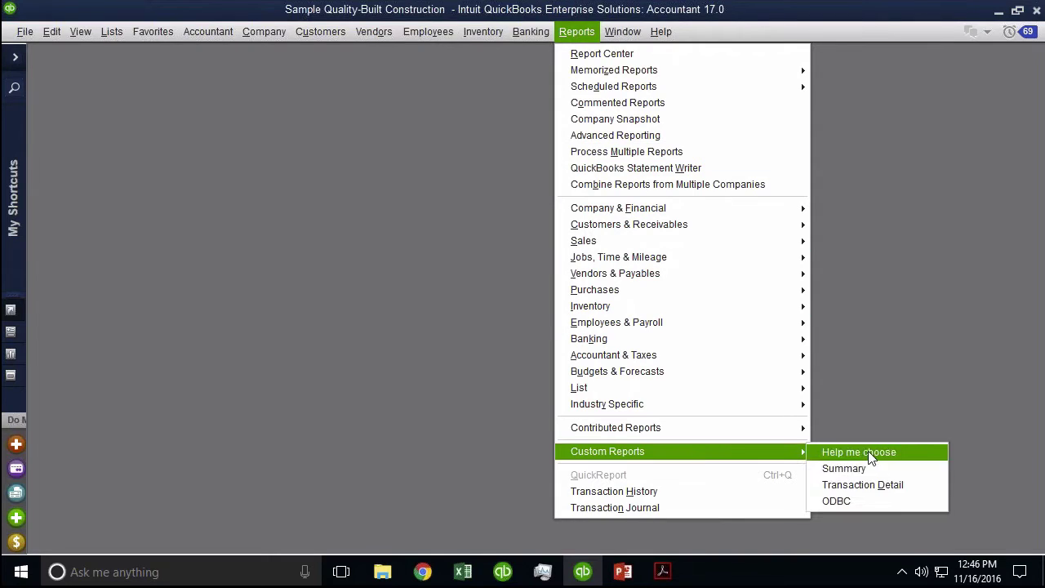
click(892, 488)
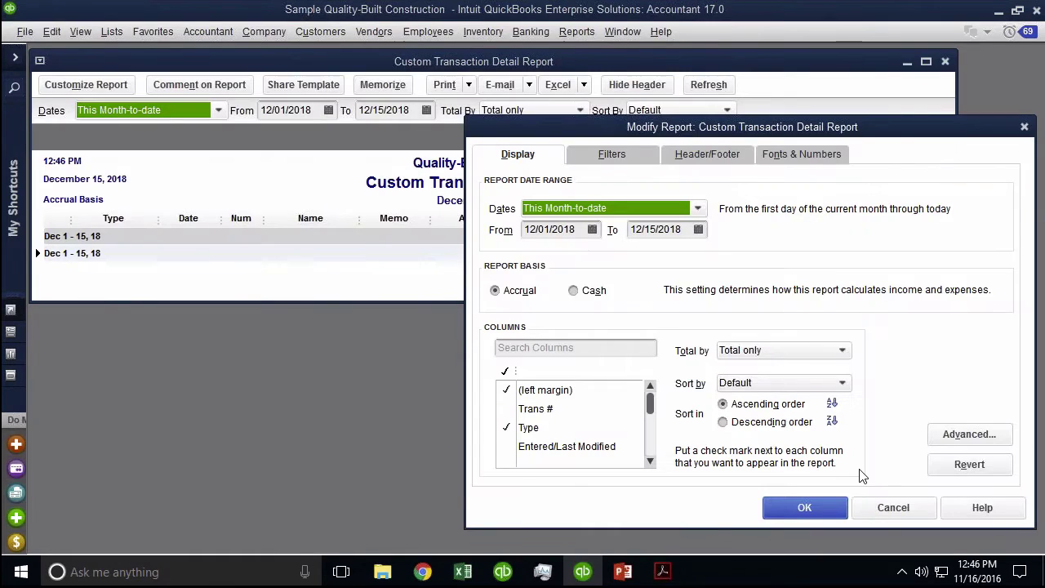
click(582, 207)
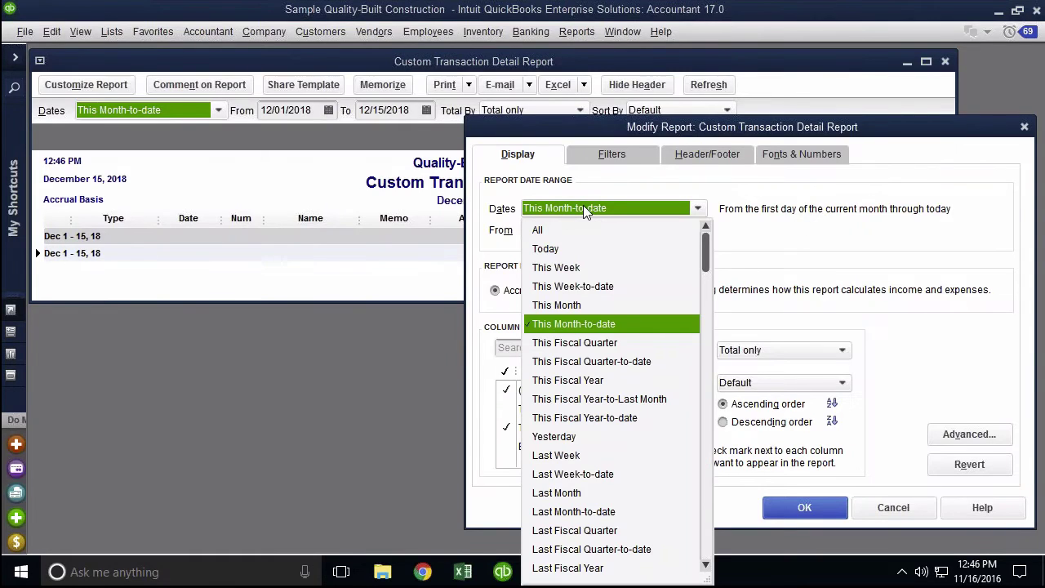
click(551, 227)
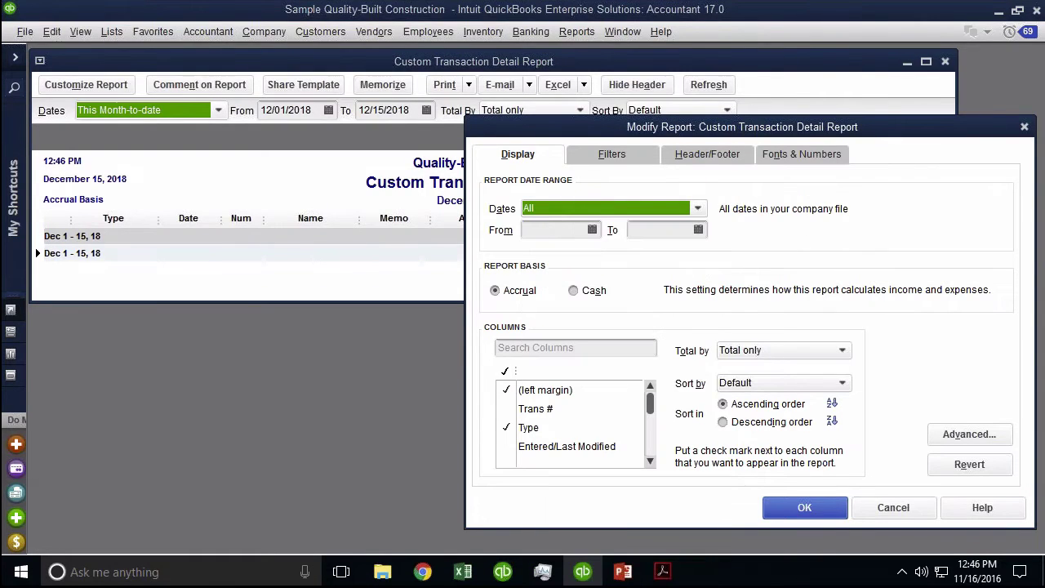
click(552, 209)
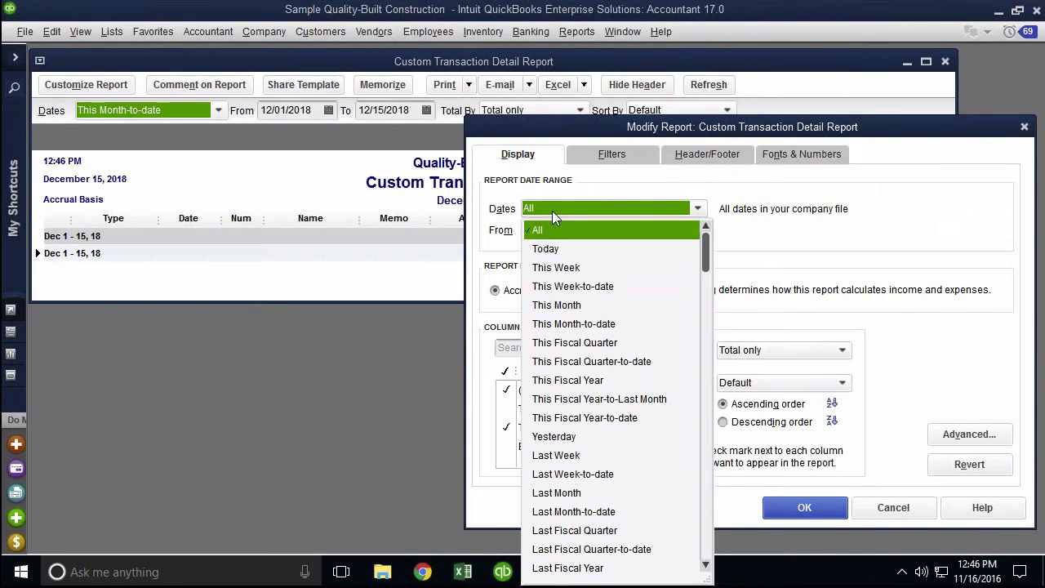
click(556, 492)
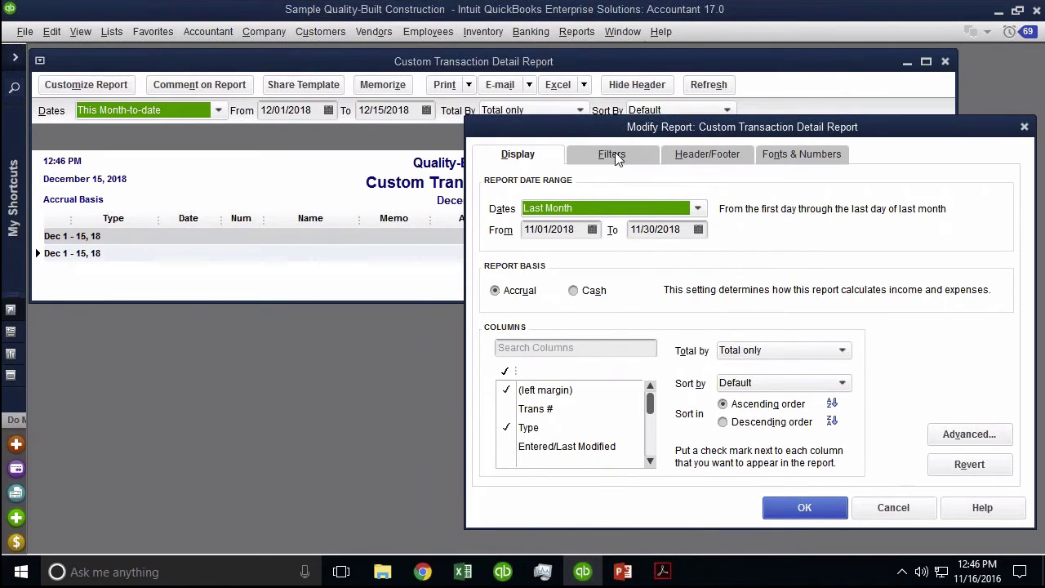
Filter the report by transaction type so that it includes only Invoice transactions.
click(618, 155)
click(526, 286)
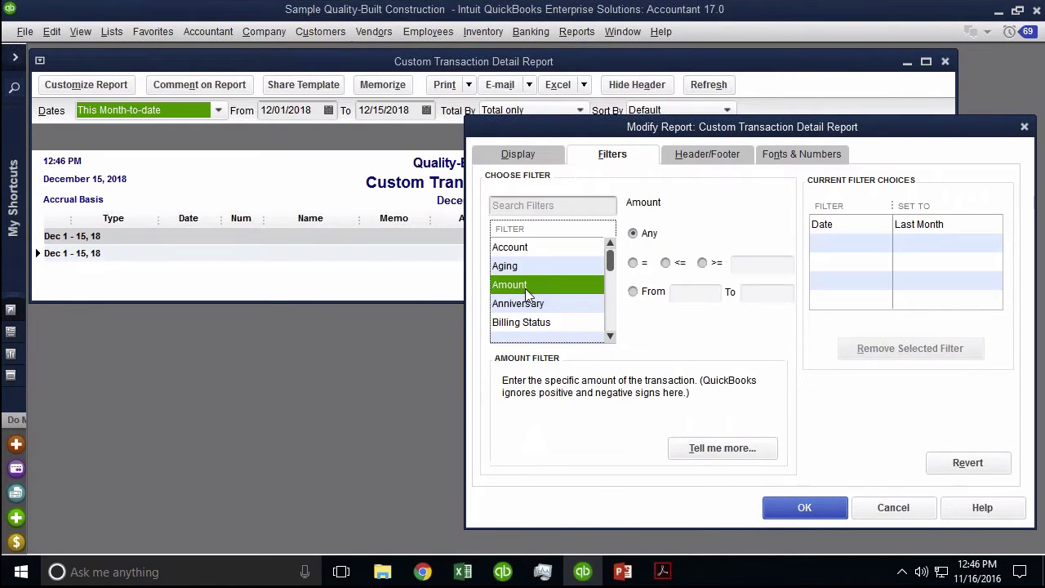
scroll(526, 294, down, 5)
click(522, 284)
click(564, 321)
click(685, 237)
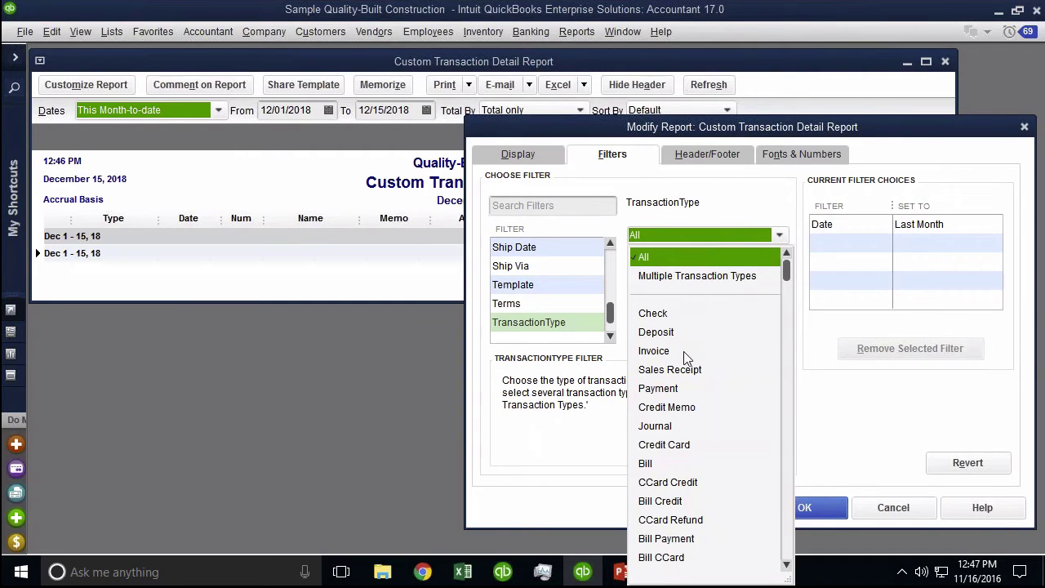
click(683, 351)
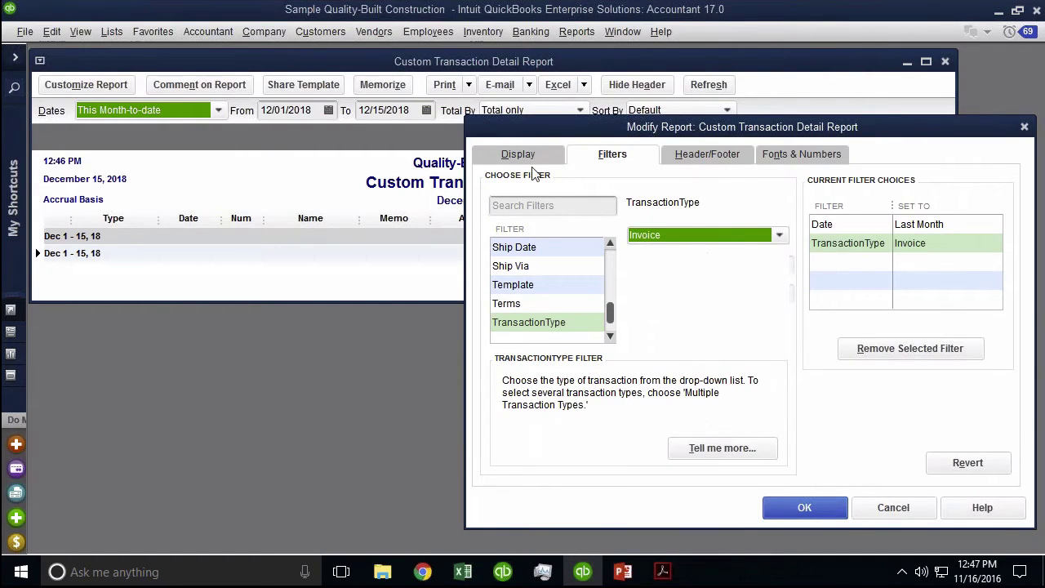
Set the report's Detail Level filter to Summary only and apply the report modifications.
click(539, 266)
key(d)
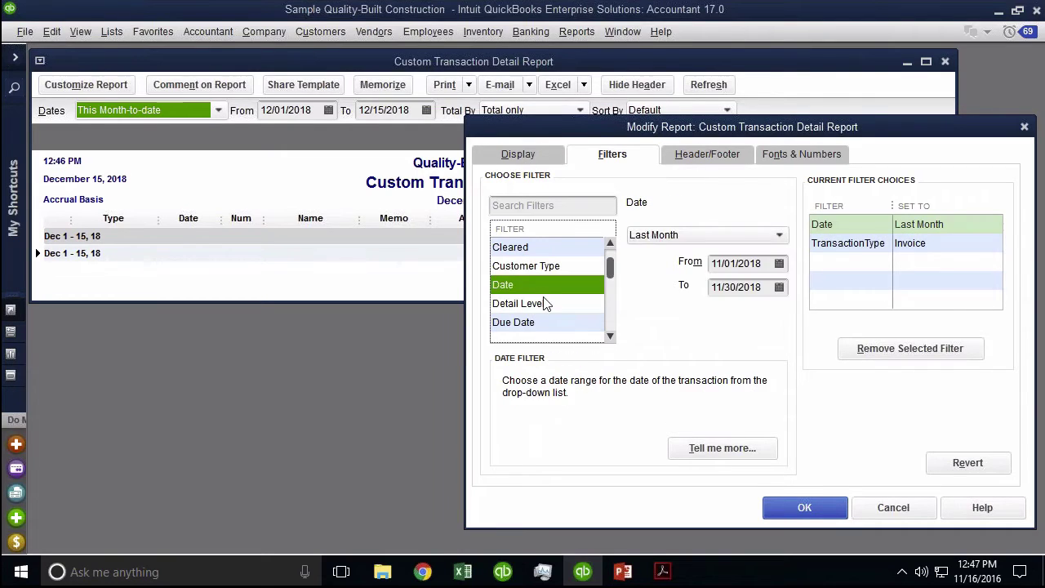
click(547, 303)
click(660, 259)
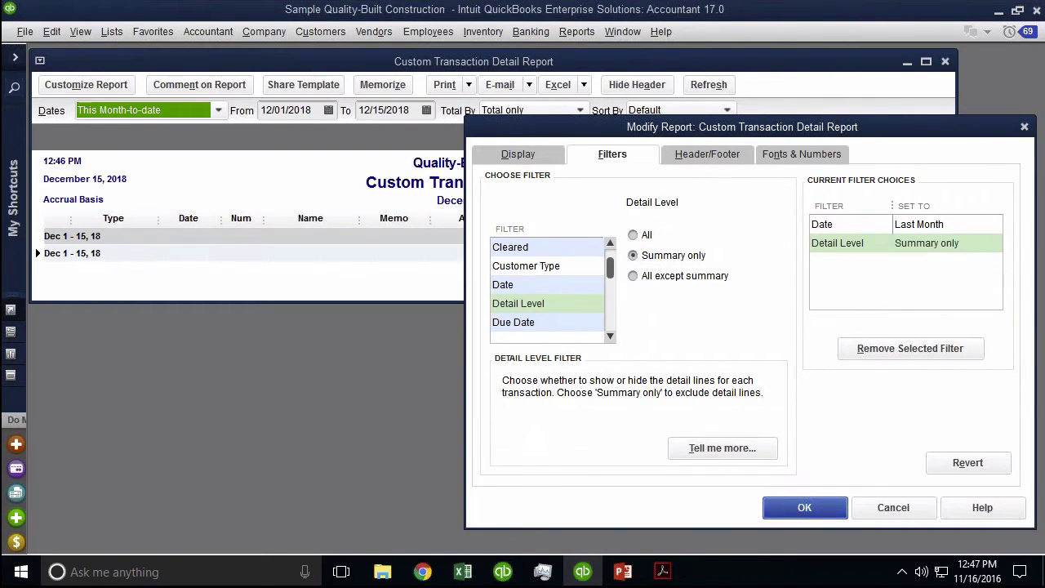
click(801, 506)
Collapse the unneeded columns in the report, including Memo and Account.
drag(677, 218, 618, 237)
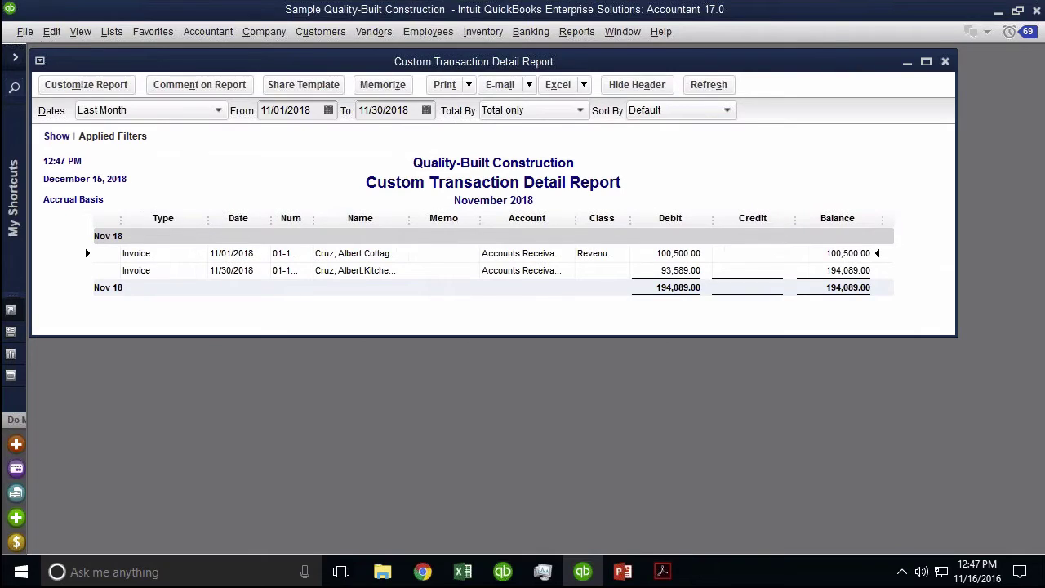
drag(479, 220, 405, 229)
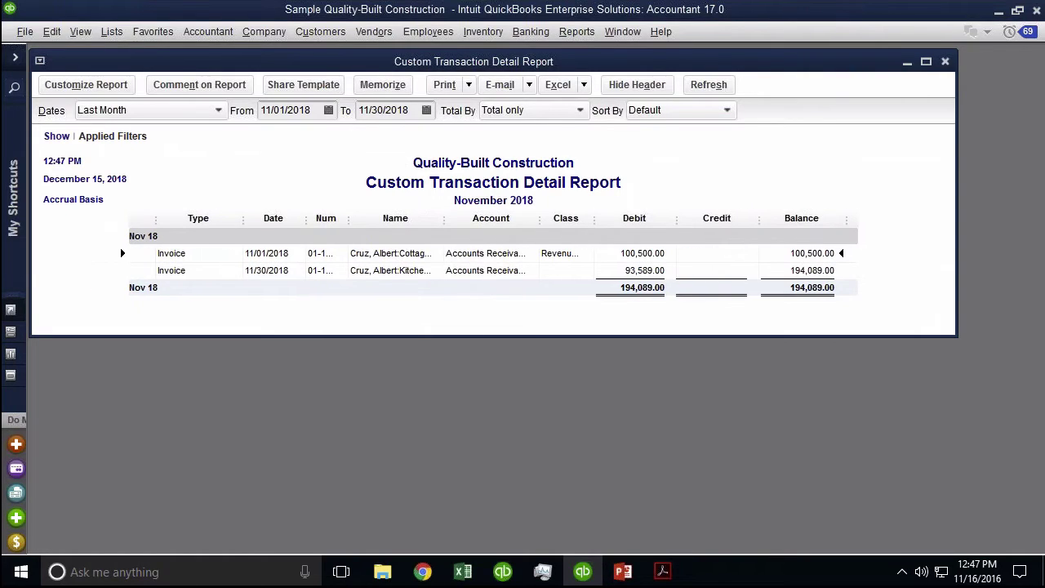
drag(538, 218, 434, 247)
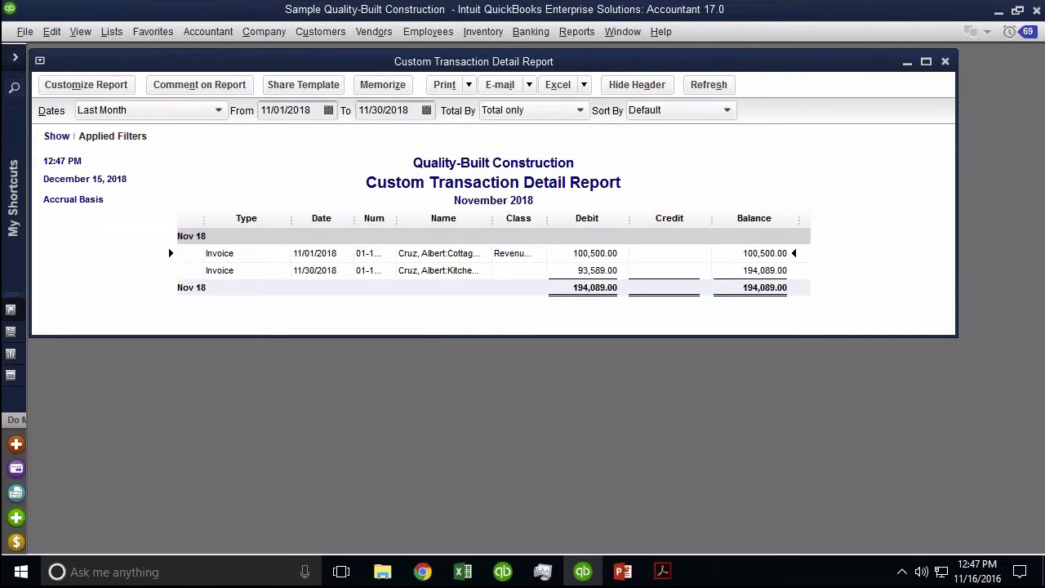
Customize the report to display the Paid column, finding it with the column search "paid".
click(51, 32)
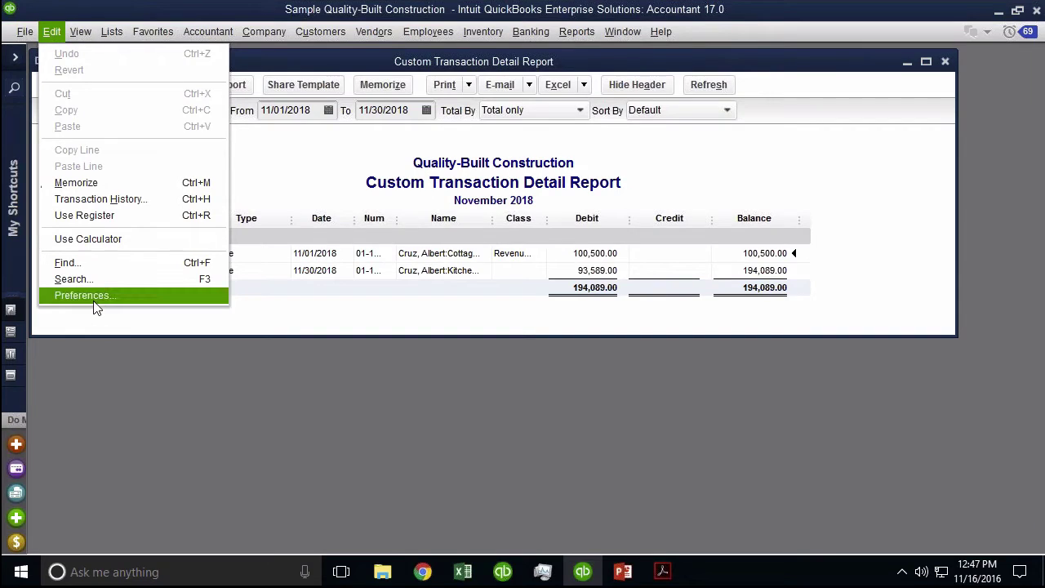
click(286, 62)
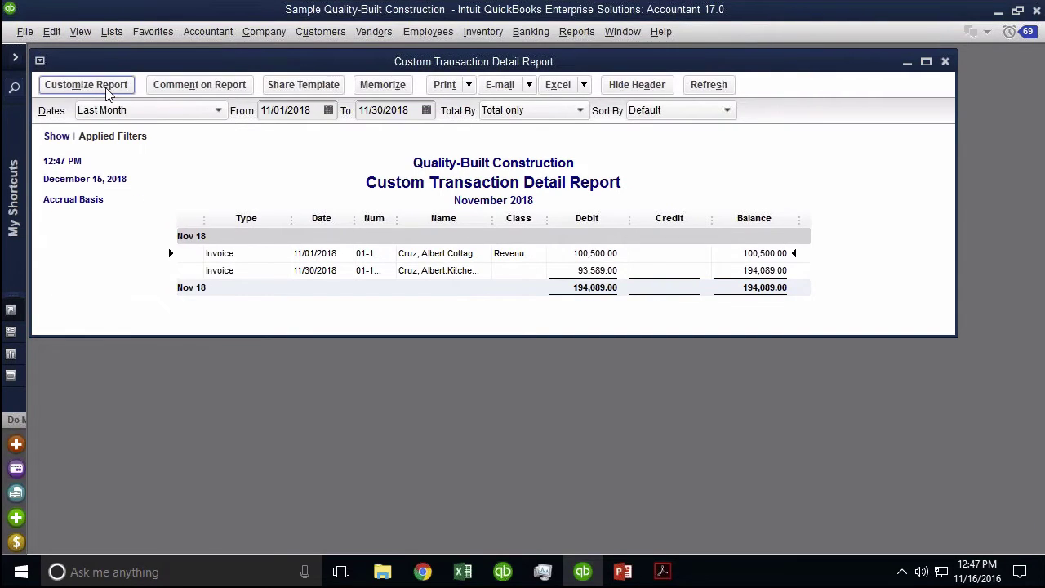
click(107, 90)
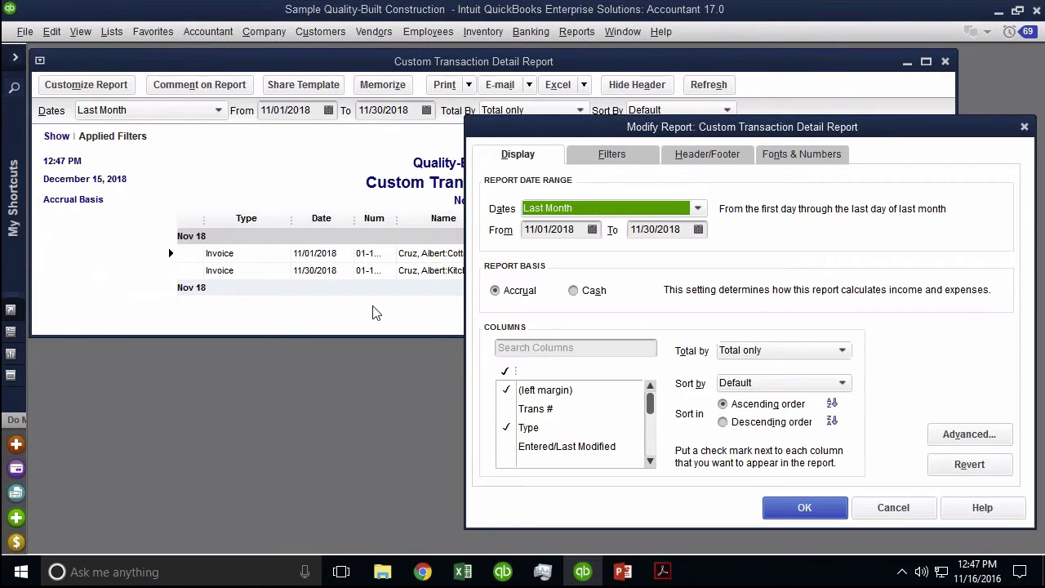
click(532, 347)
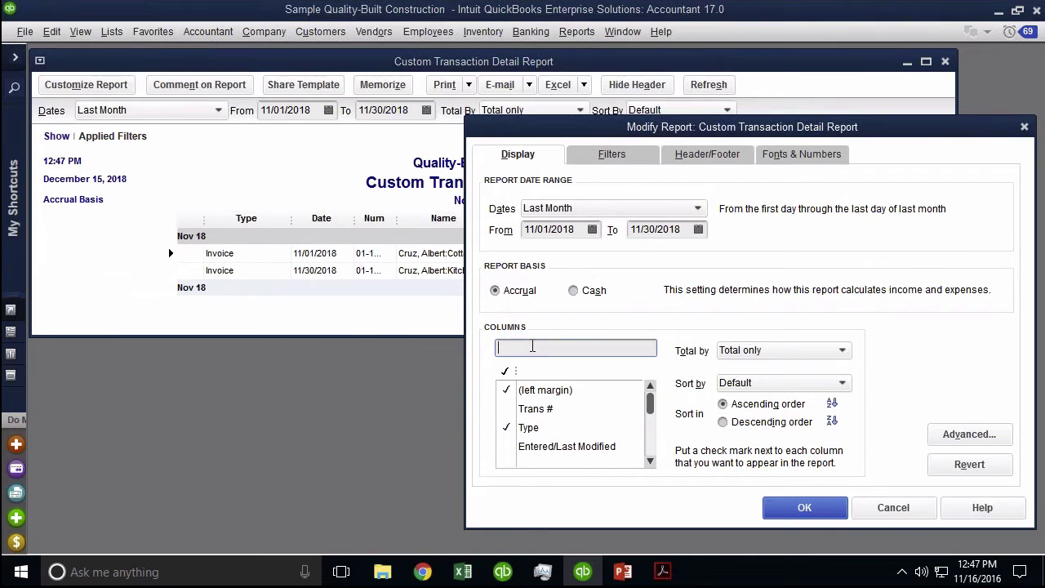
text(paid)
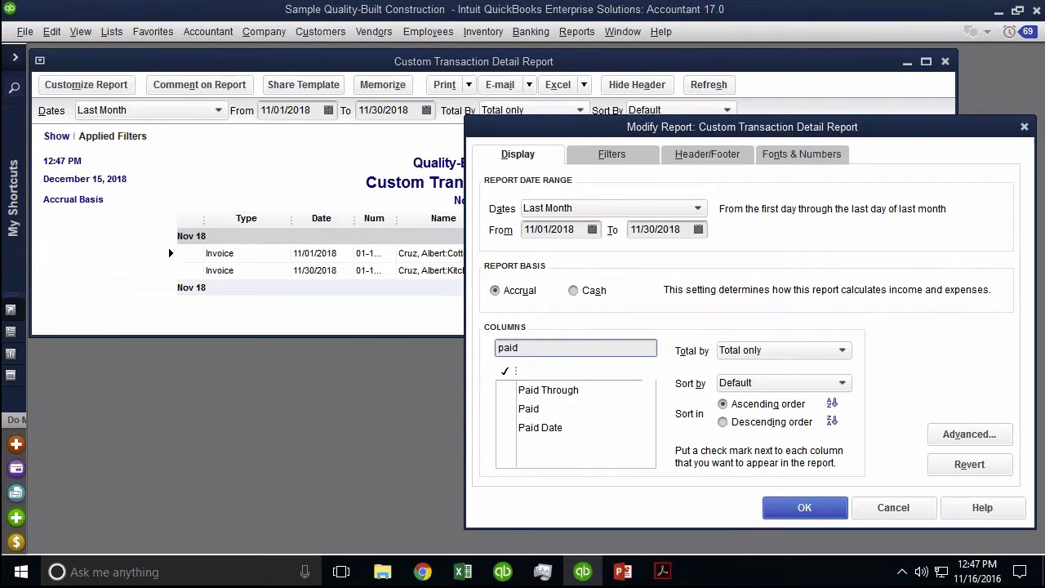
click(530, 411)
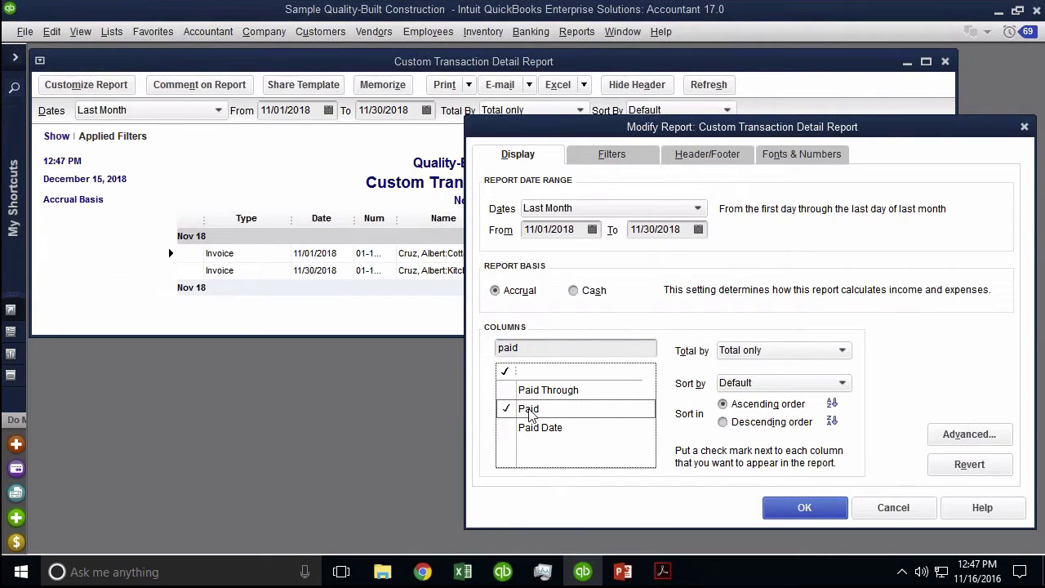
click(783, 507)
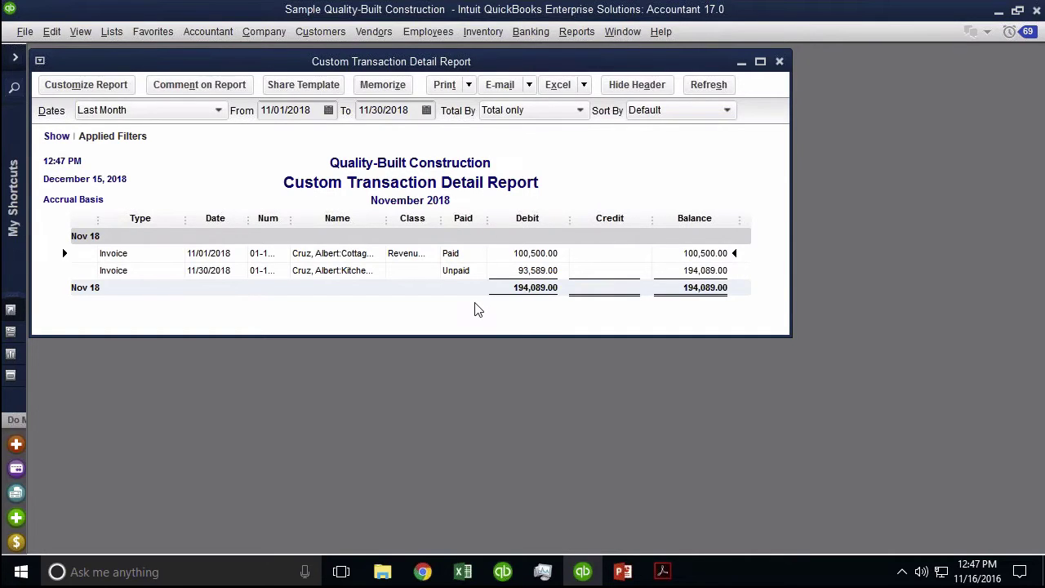
Maximize the report window and widen the Class, Name and Num columns.
click(759, 61)
drag(571, 188, 596, 189)
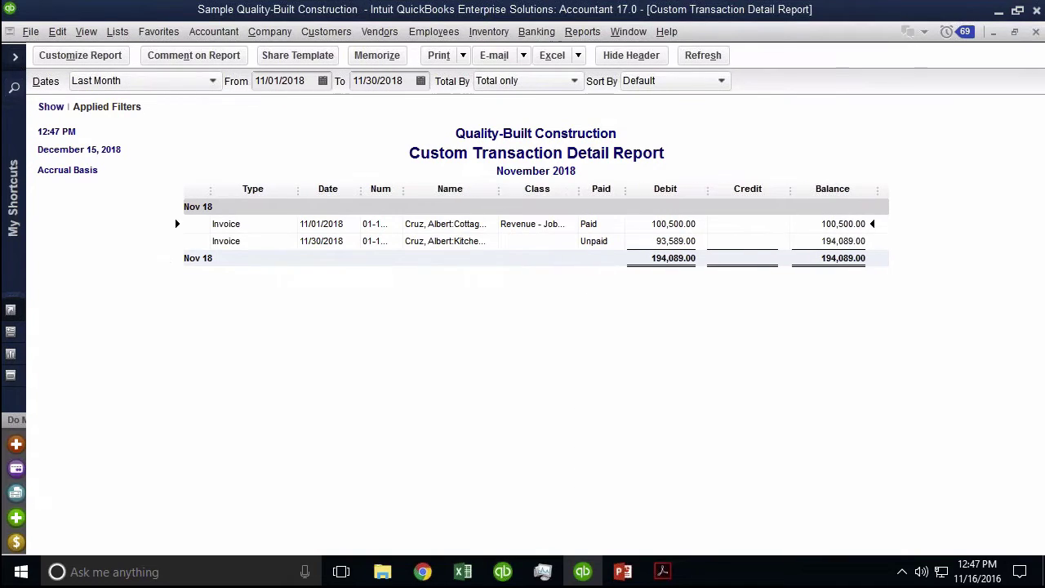
drag(502, 188, 536, 189)
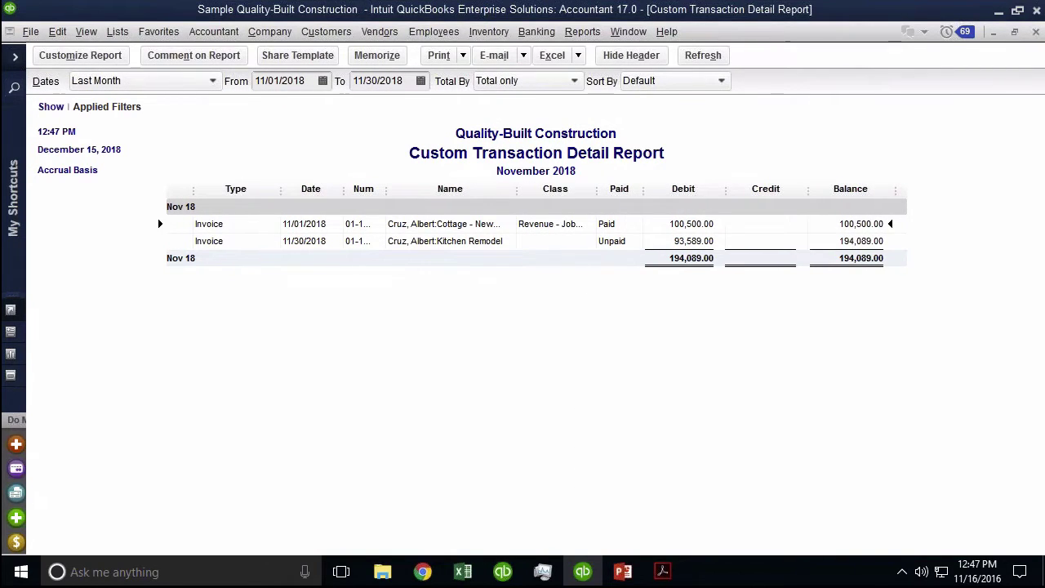
drag(386, 189, 426, 191)
click(360, 245)
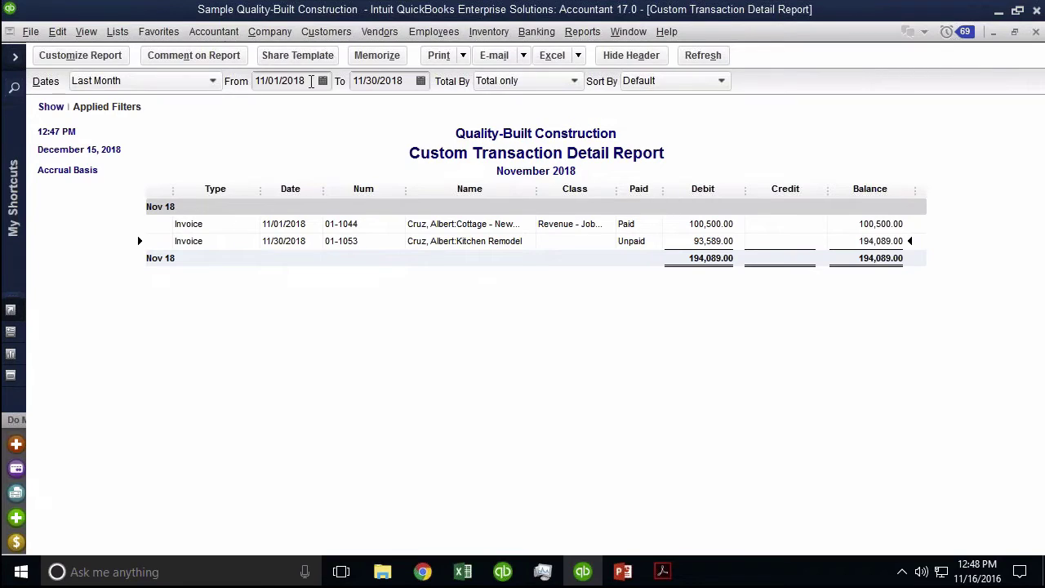
click(262, 85)
key(Tab)
click(299, 81)
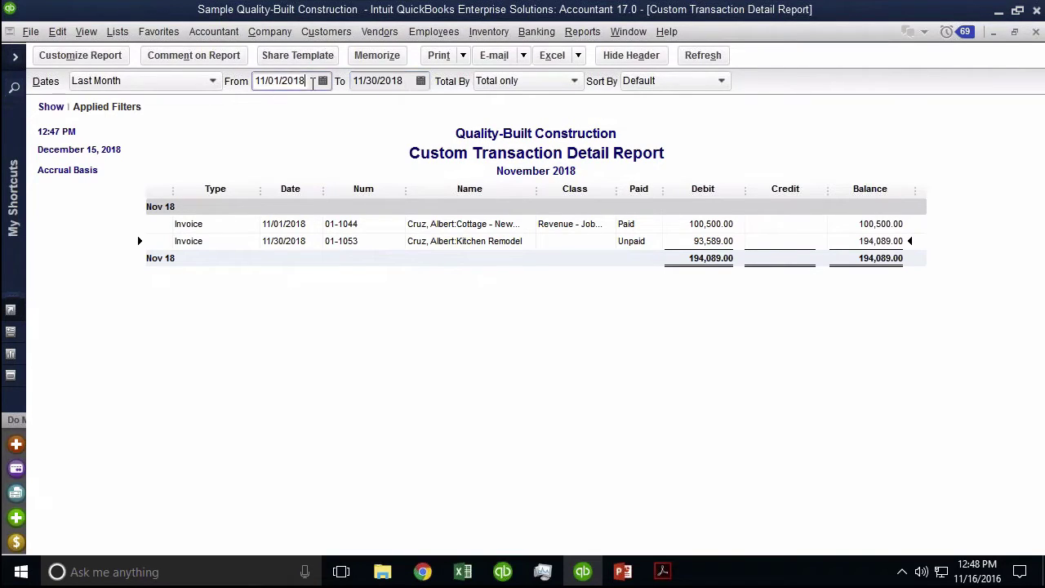
click(408, 81)
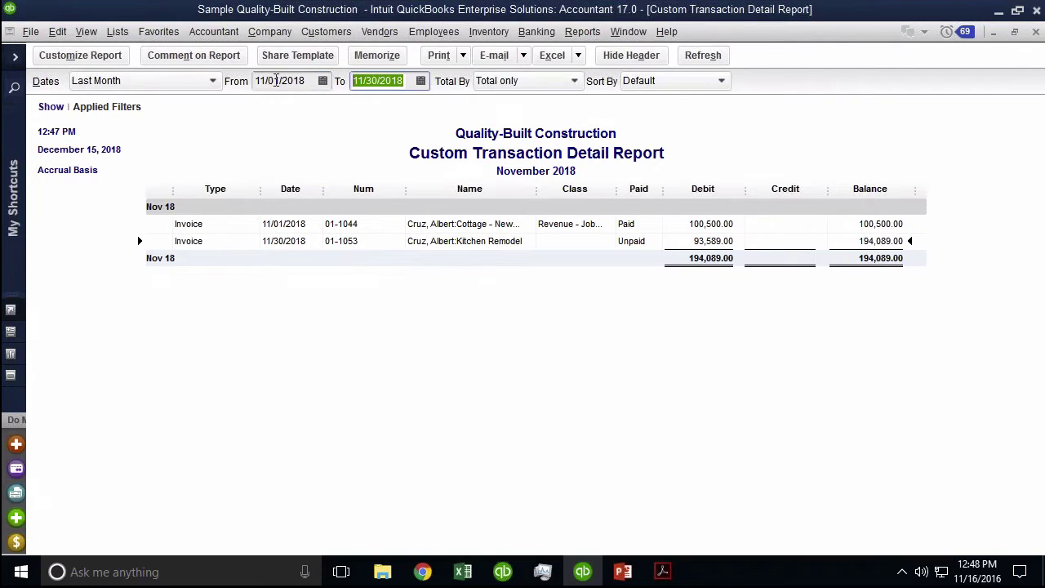
click(408, 81)
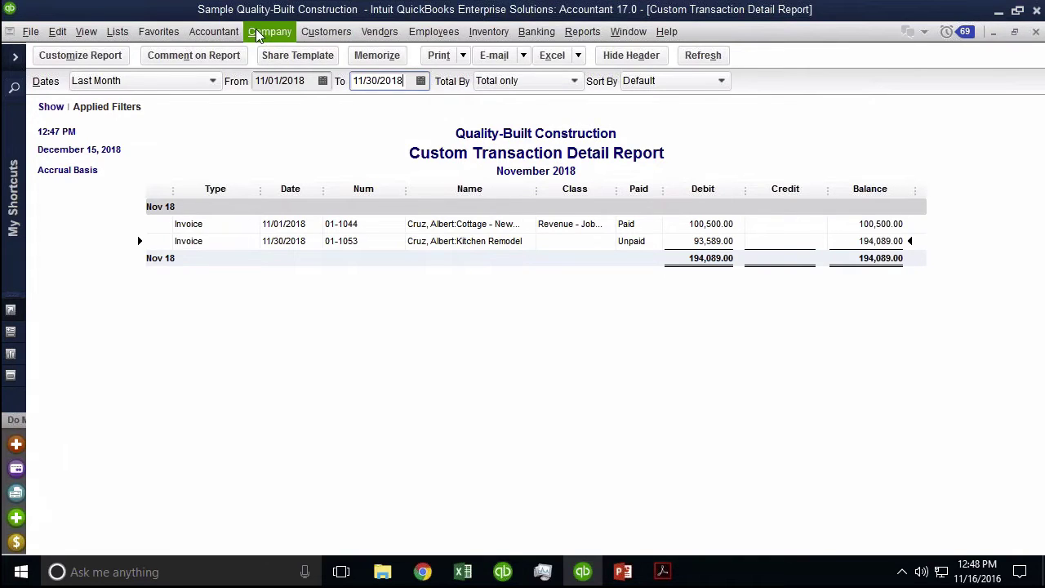
Start a new received customer payment dated 12/15/2018 and place its window beside the report.
click(330, 36)
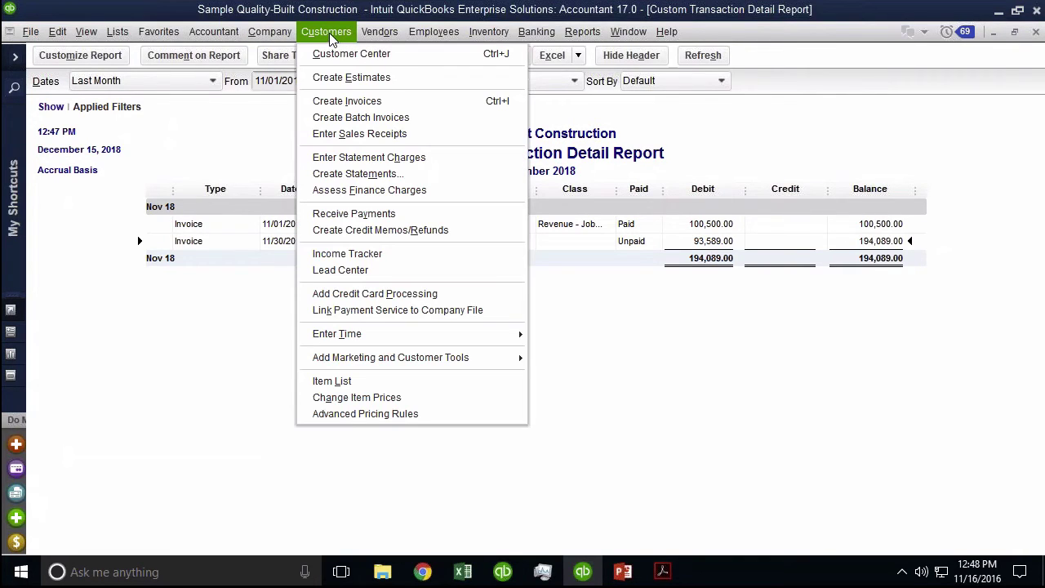
click(354, 213)
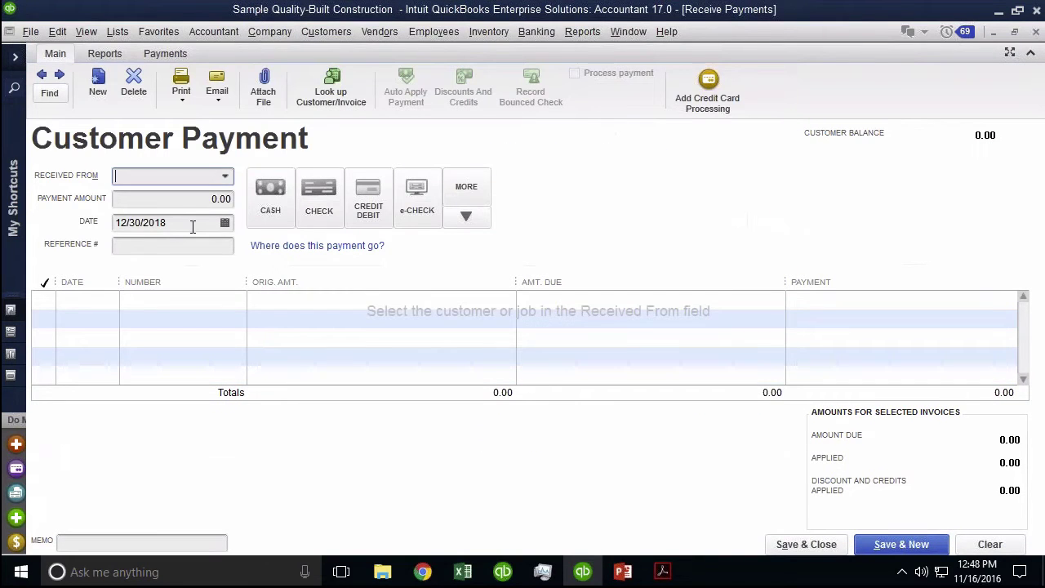
click(193, 226)
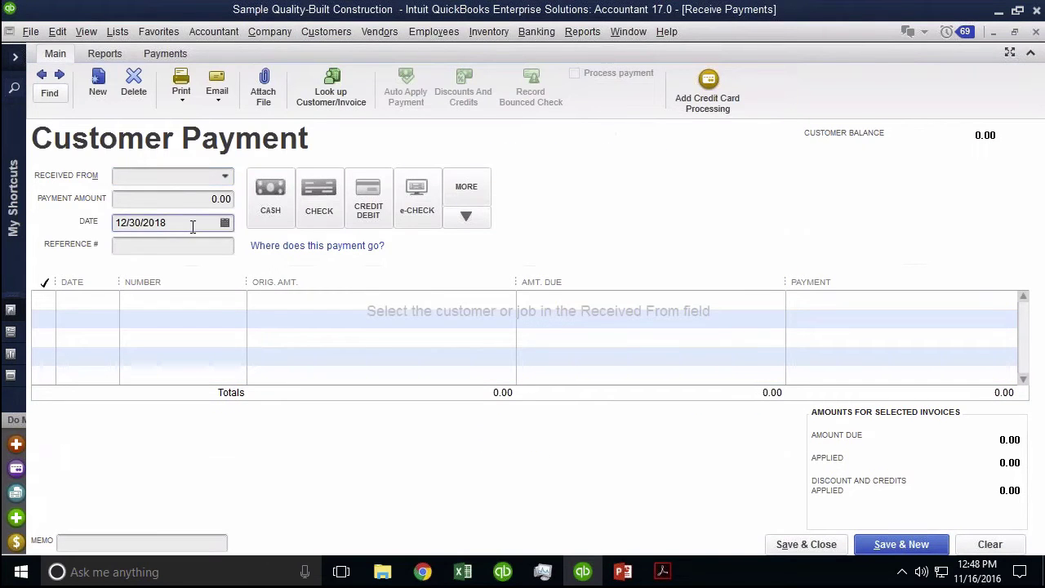
text(12/15/2018)
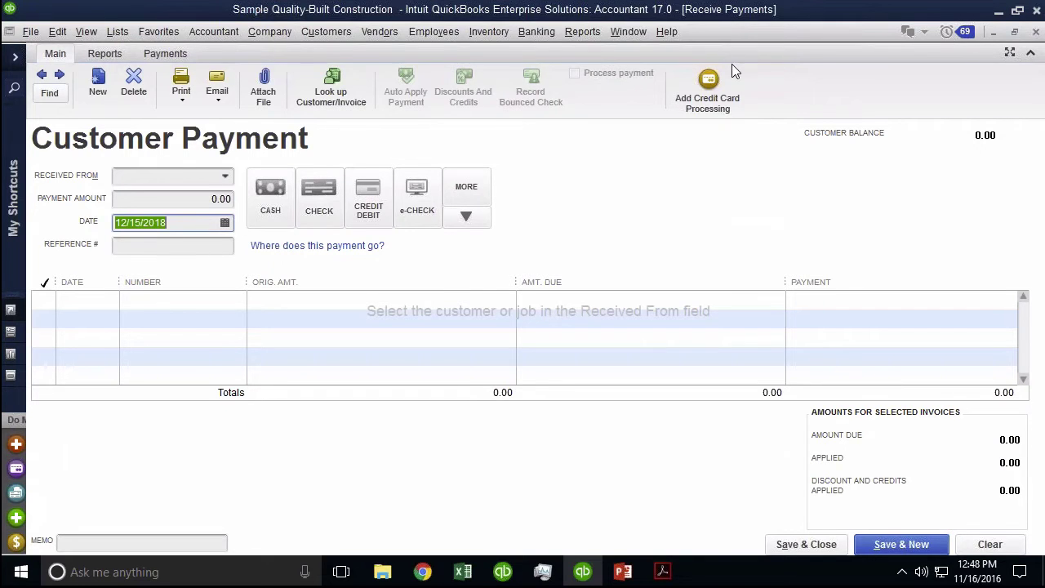
click(1014, 31)
drag(601, 87, 784, 51)
Select the customer's Kitchen Remodel job as the payer and apply the payment to its 11/30/2018 invoice.
click(532, 182)
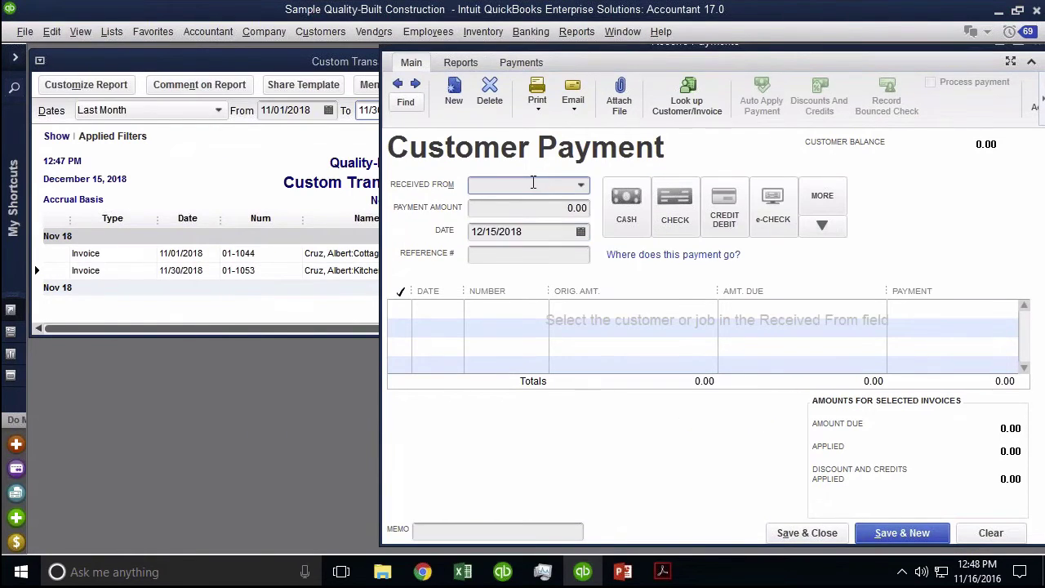
text(Kitchen Re)
click(526, 264)
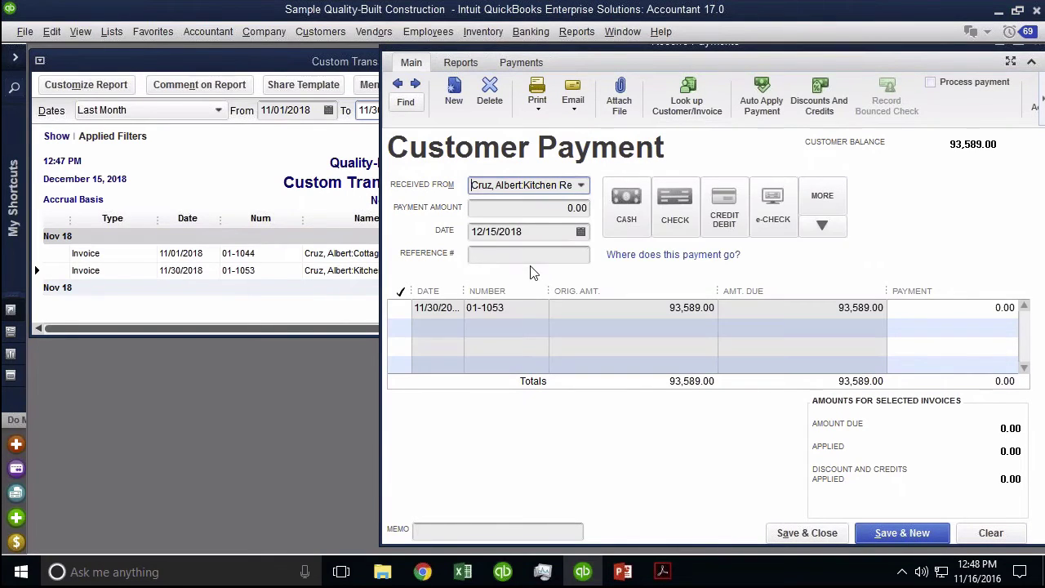
click(399, 308)
key(Return)
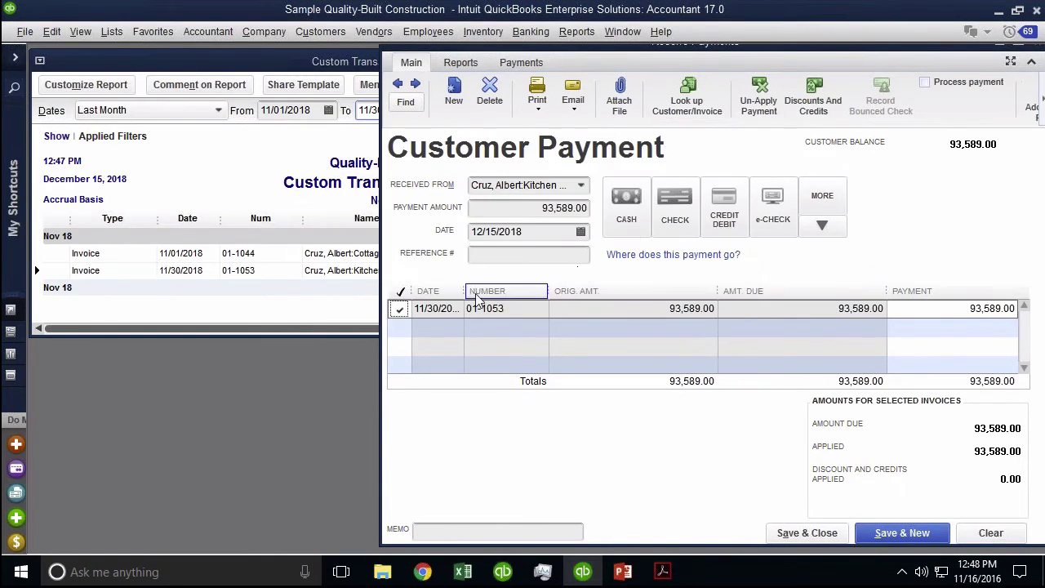
Set the payment method to Check and enter 123 as the check number.
click(560, 257)
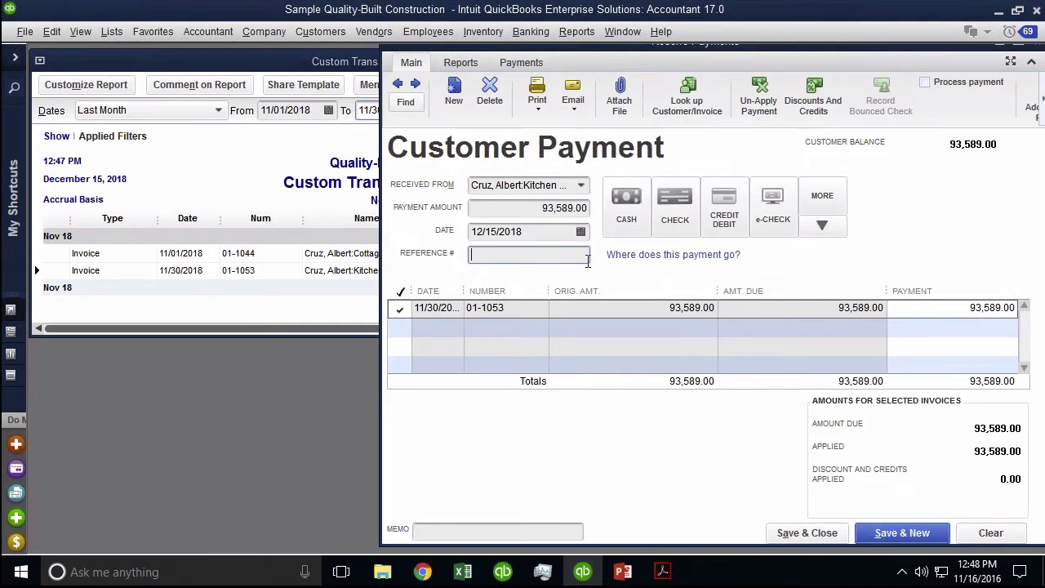
click(674, 204)
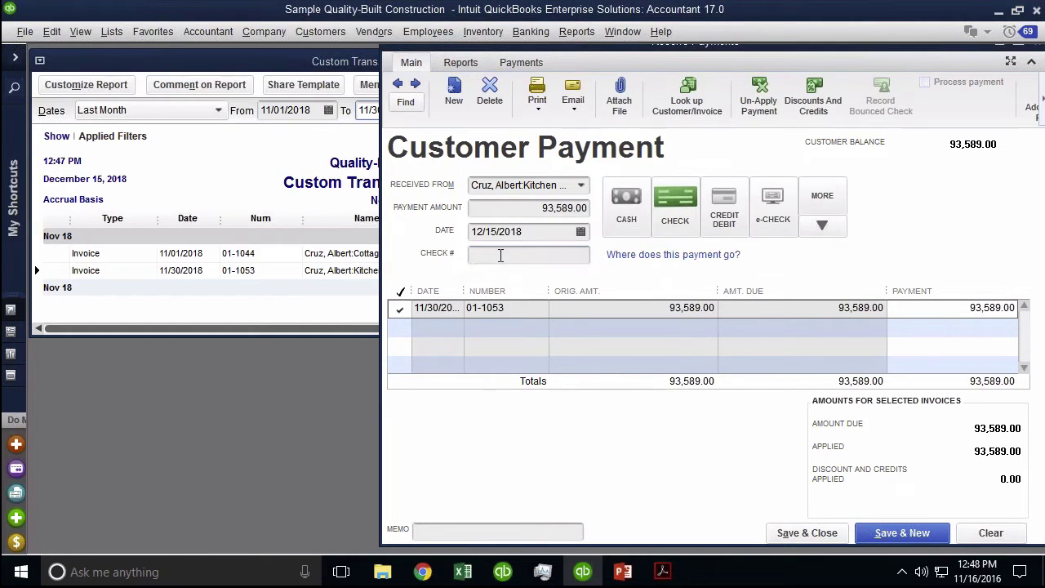
text(123)
click(531, 231)
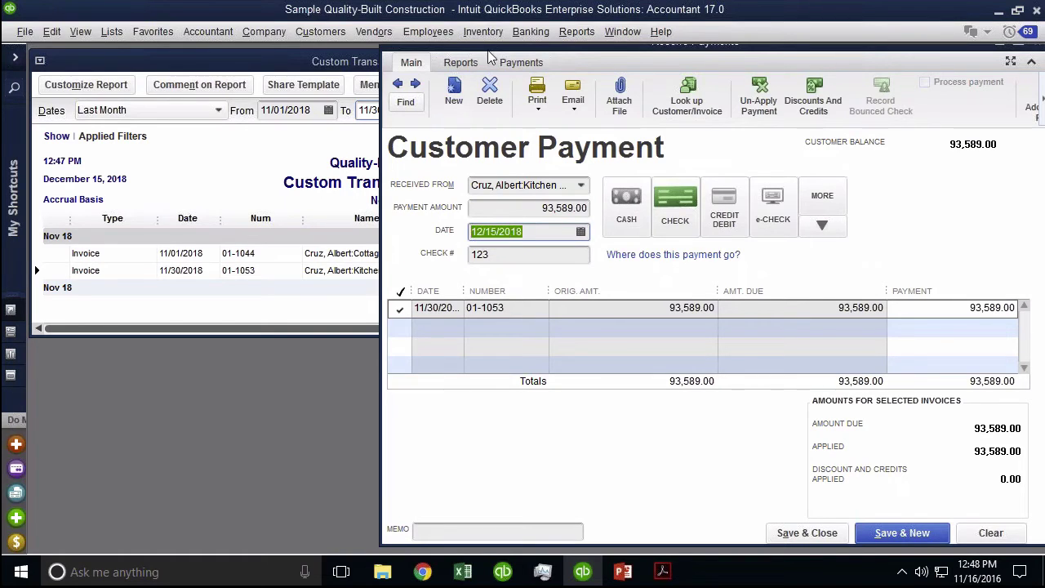
Move the payment window aside to compare its date with the invoices in the report, then save and close the payment.
drag(492, 52, 687, 125)
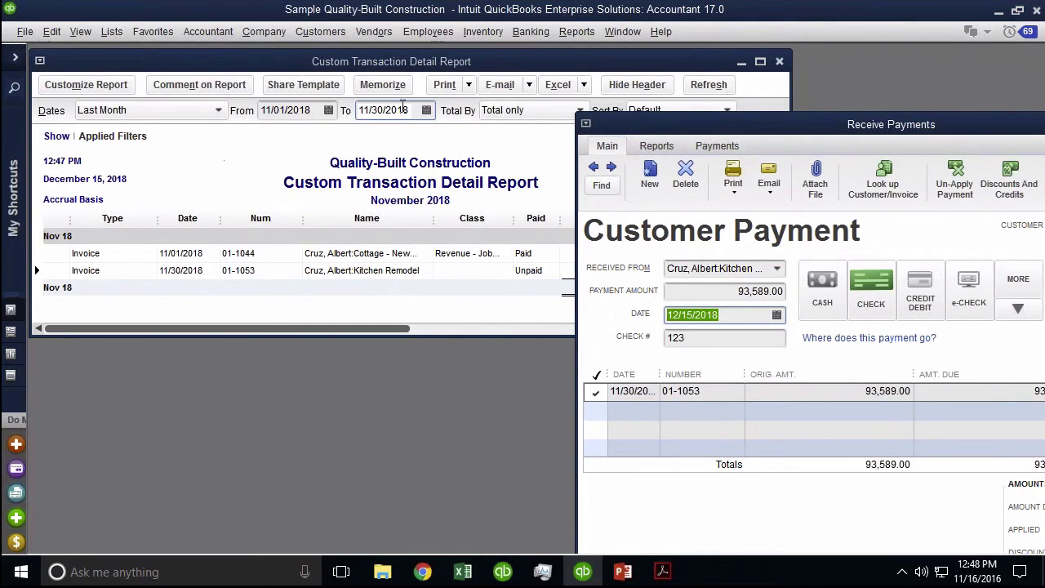
drag(735, 131, 339, 314)
click(534, 287)
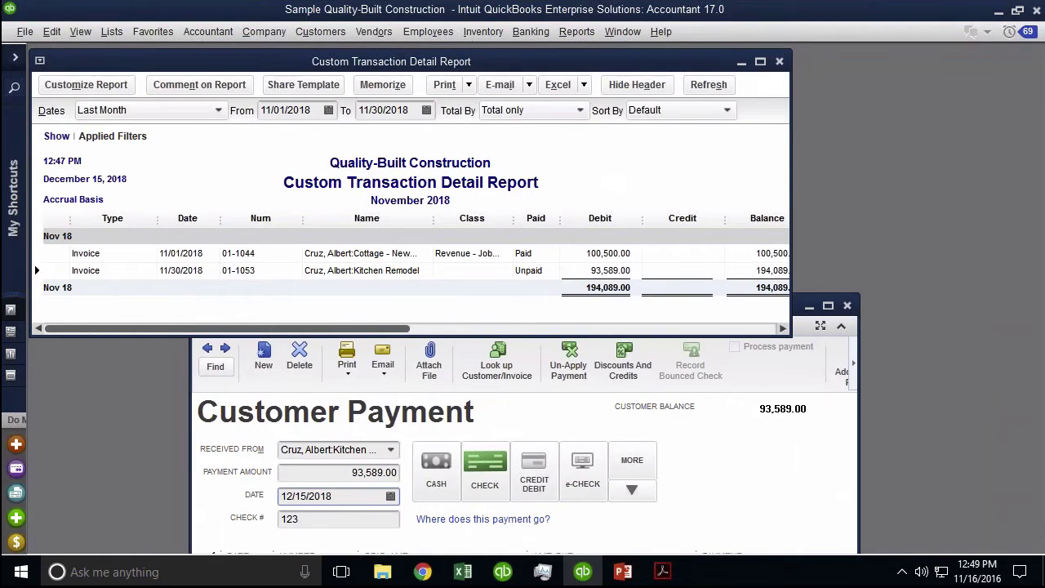
click(730, 466)
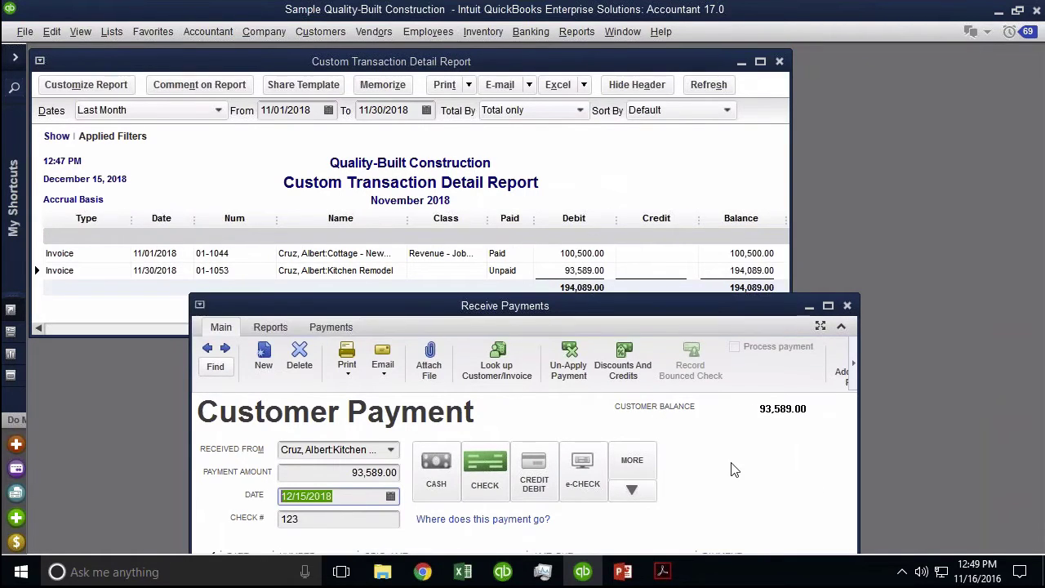
drag(599, 298, 589, 72)
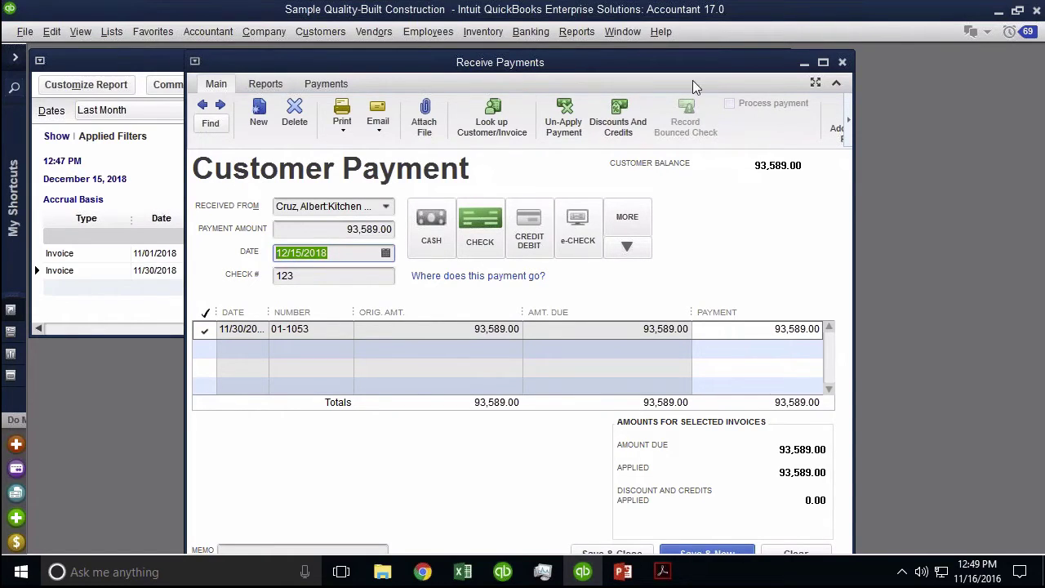
drag(692, 64, 704, 43)
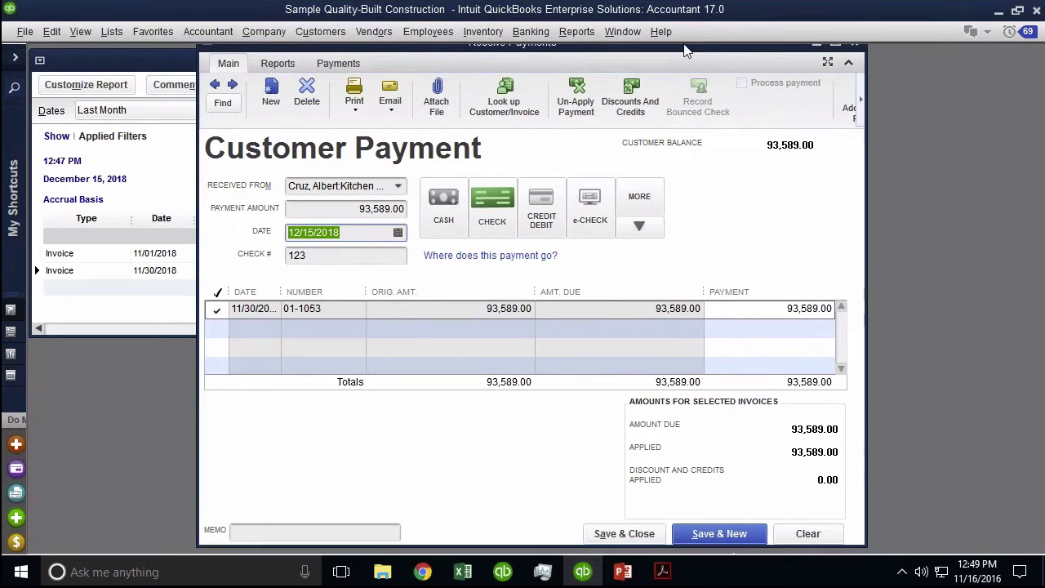
click(624, 533)
click(625, 533)
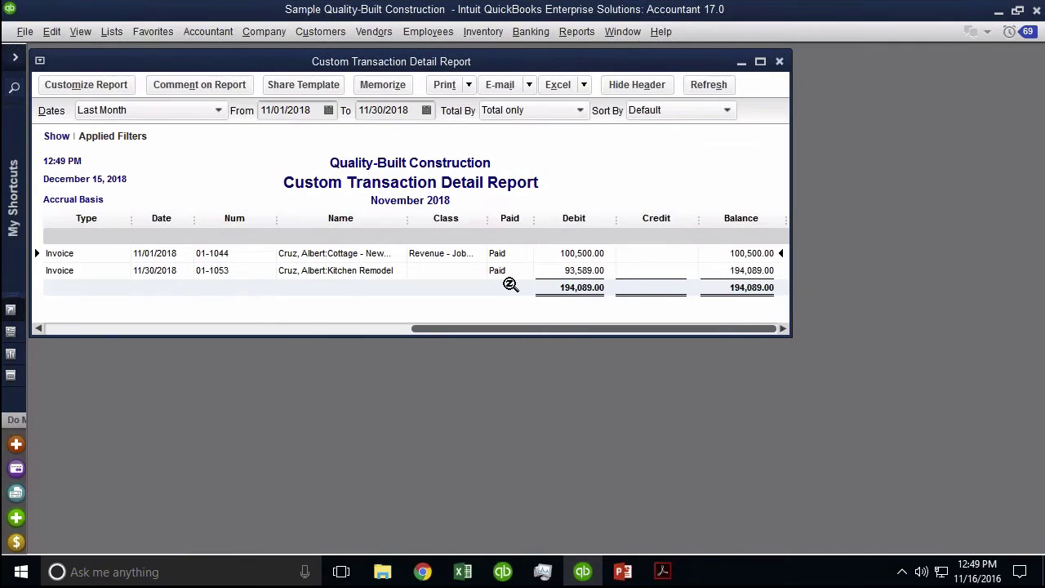
Set the report's advanced Open Balance / Aging option to Report Date and apply the customization.
click(317, 116)
key(Tab)
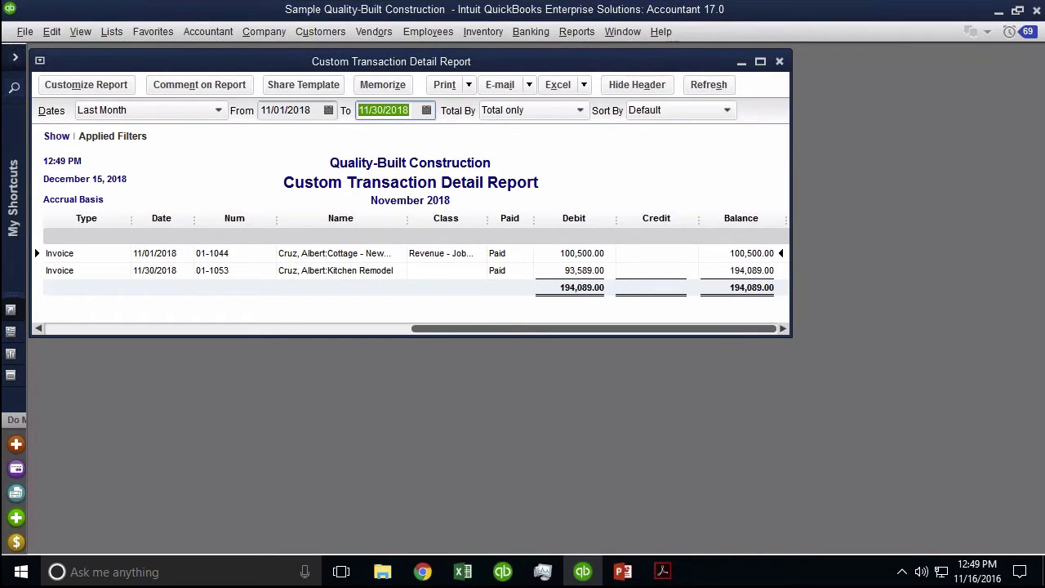
click(74, 89)
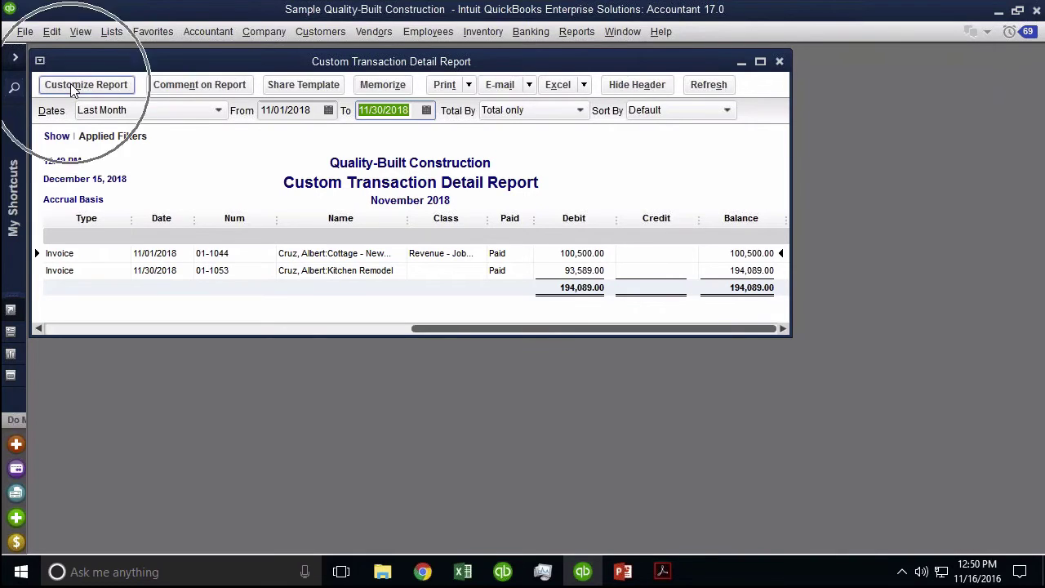
click(73, 88)
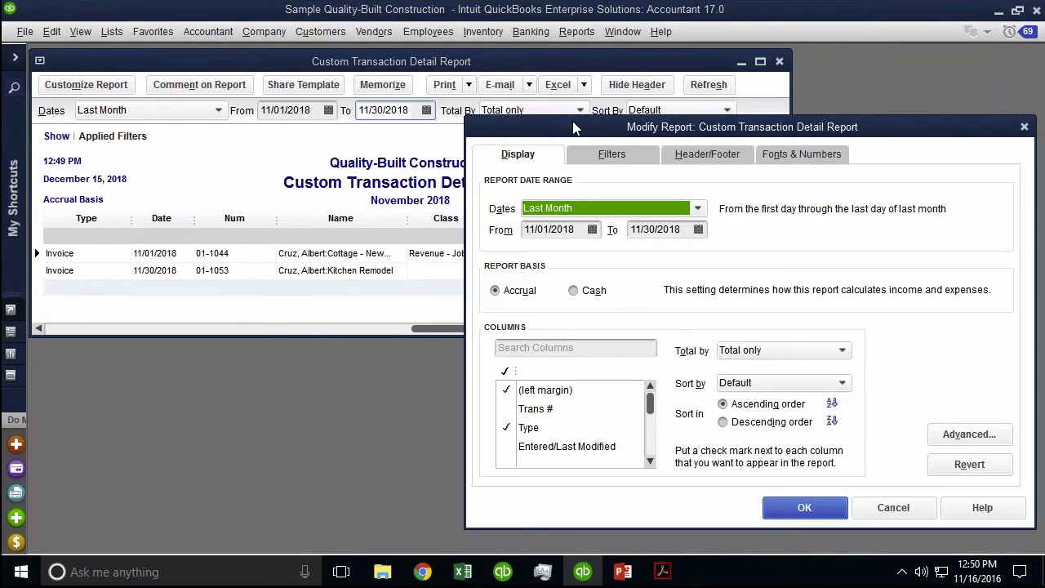
drag(572, 121, 487, 110)
click(884, 426)
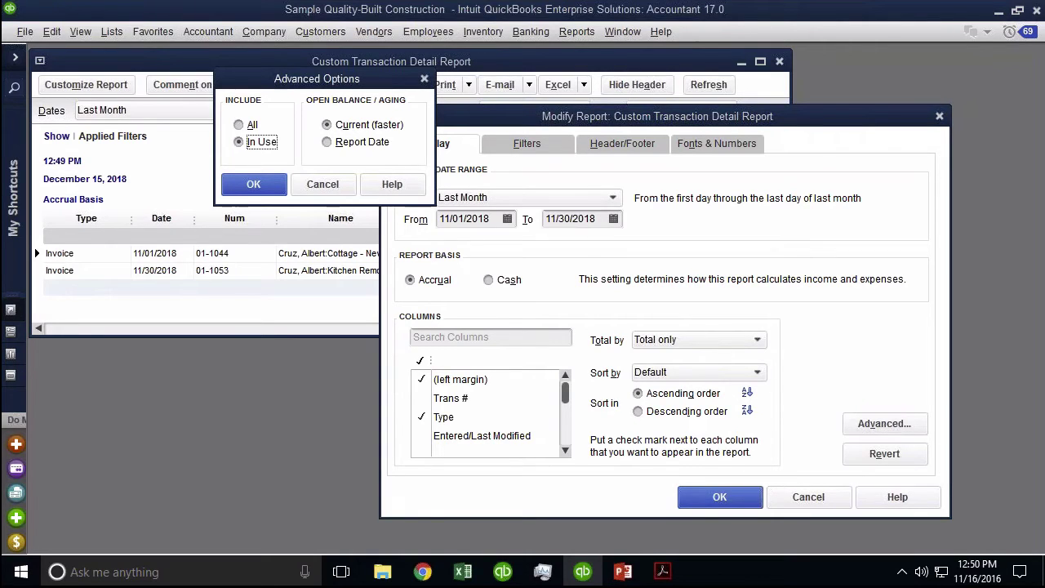
drag(347, 79, 376, 307)
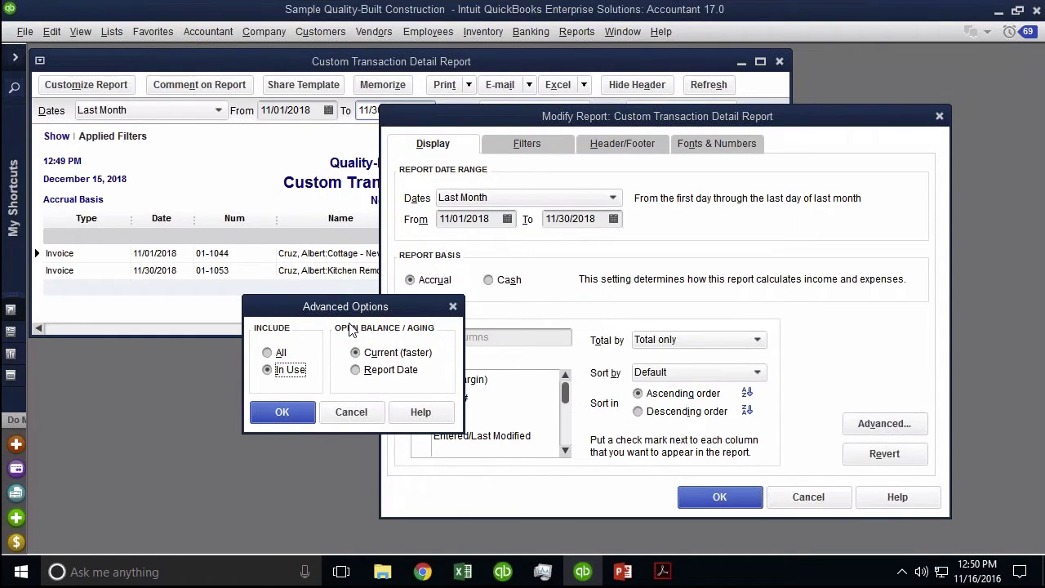
click(367, 373)
click(389, 370)
click(282, 411)
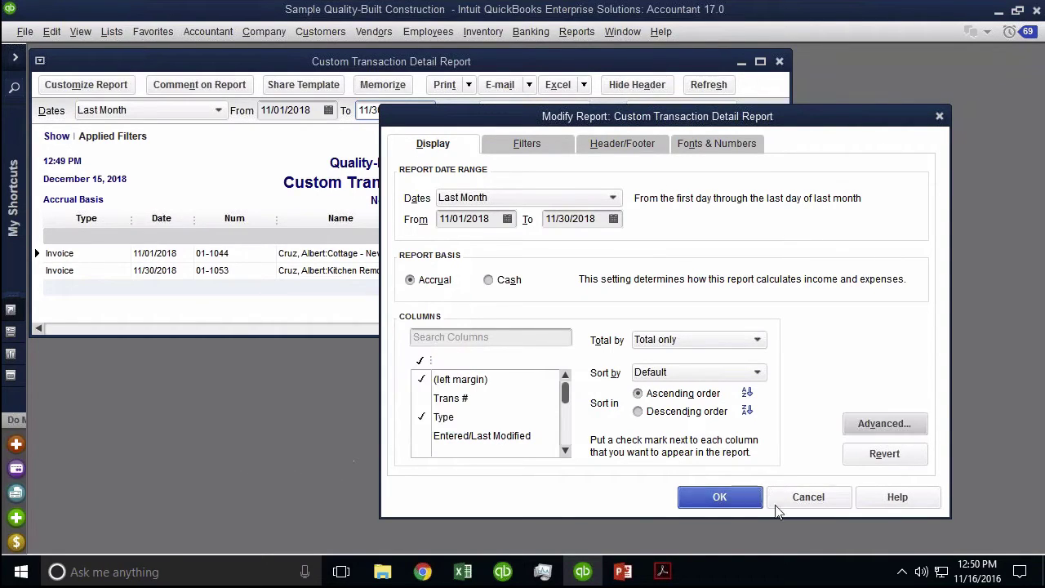
click(719, 496)
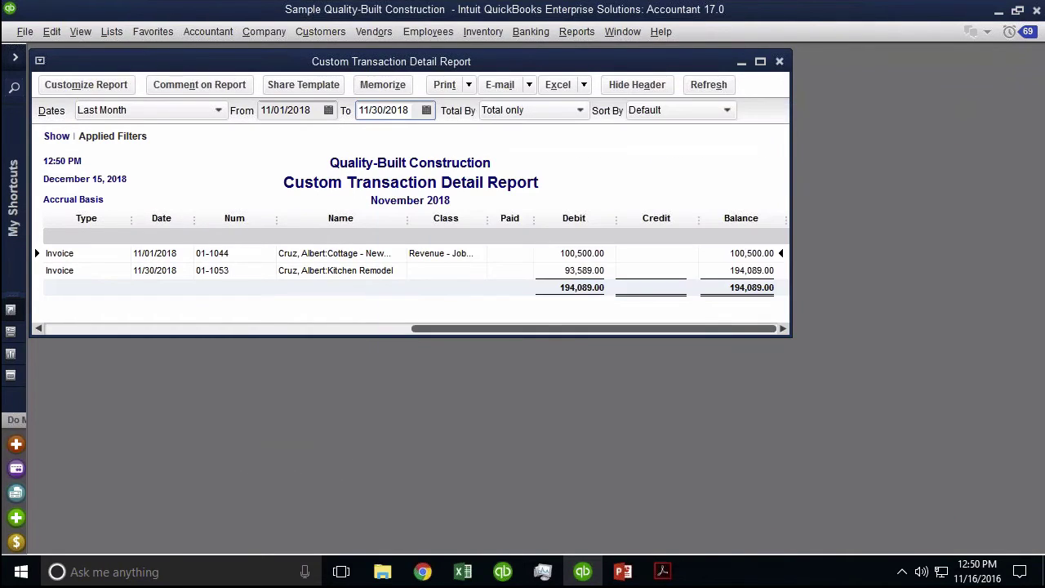
Widen the report's Paid column and add the Open Balance column, finding it with the column search "open".
drag(533, 218, 545, 218)
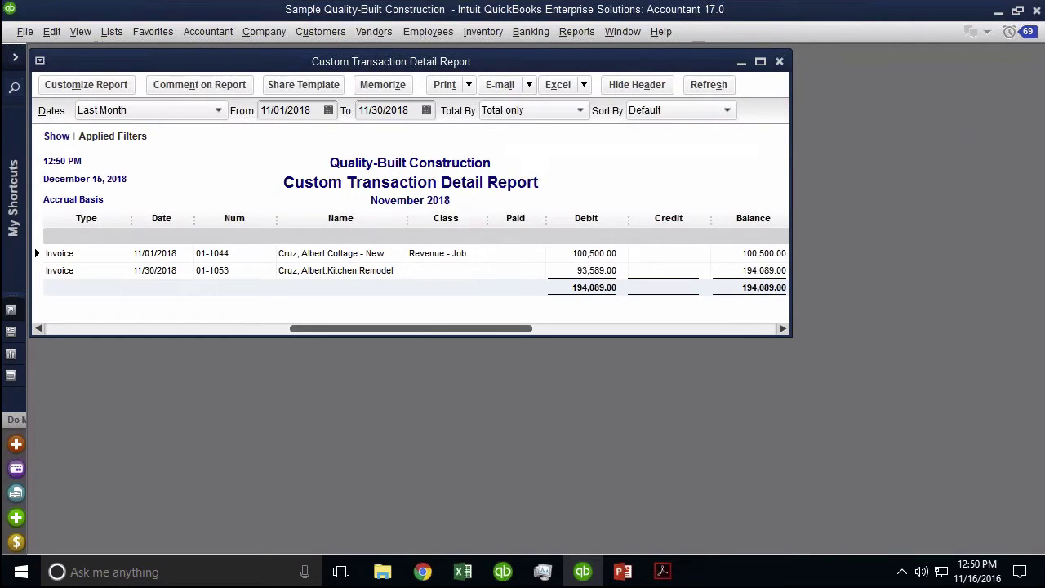
click(82, 85)
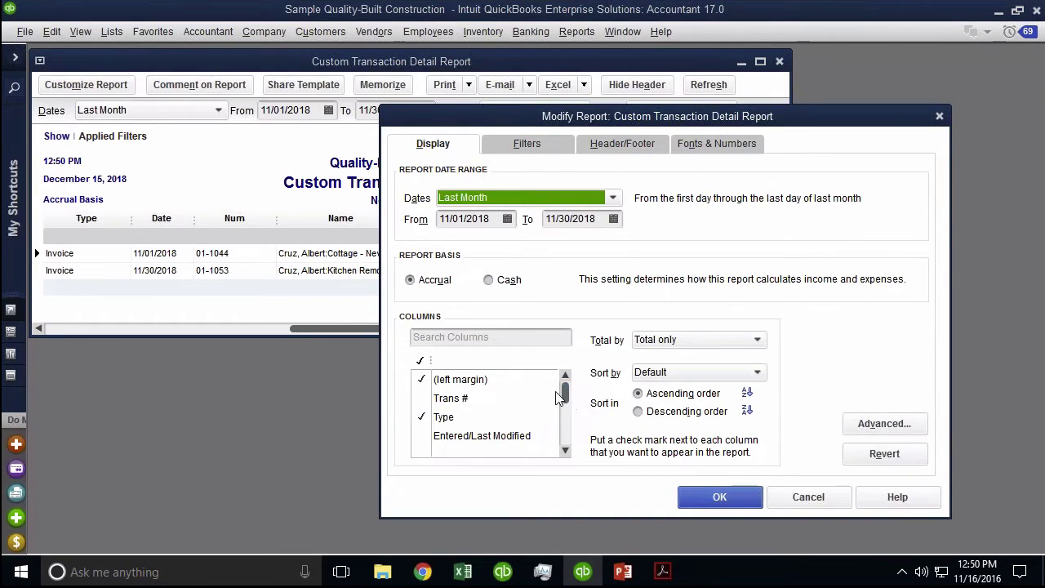
click(503, 341)
text(open)
click(420, 378)
click(722, 500)
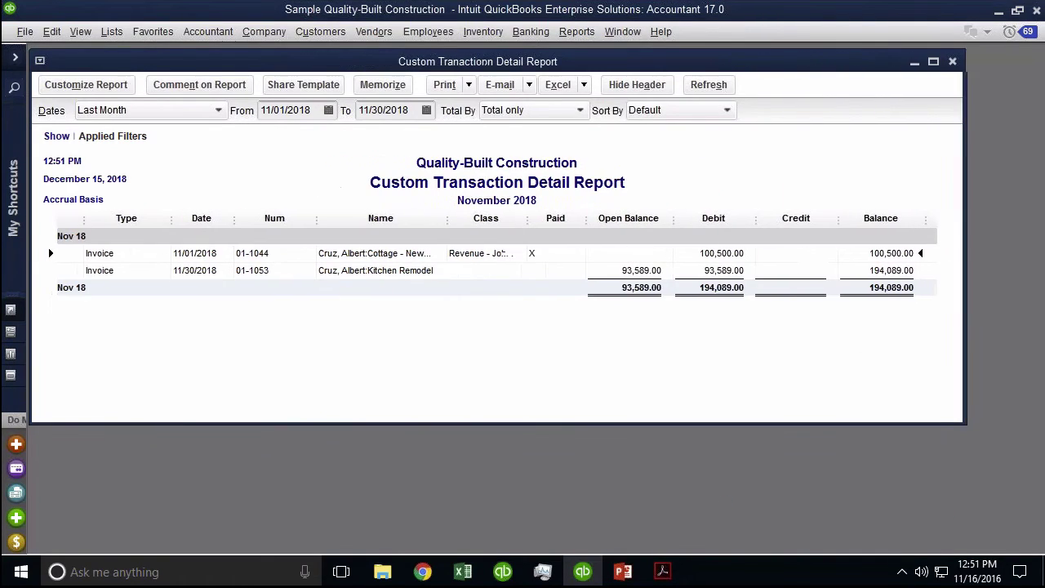
Widen the report's Class column and refresh the report.
click(657, 270)
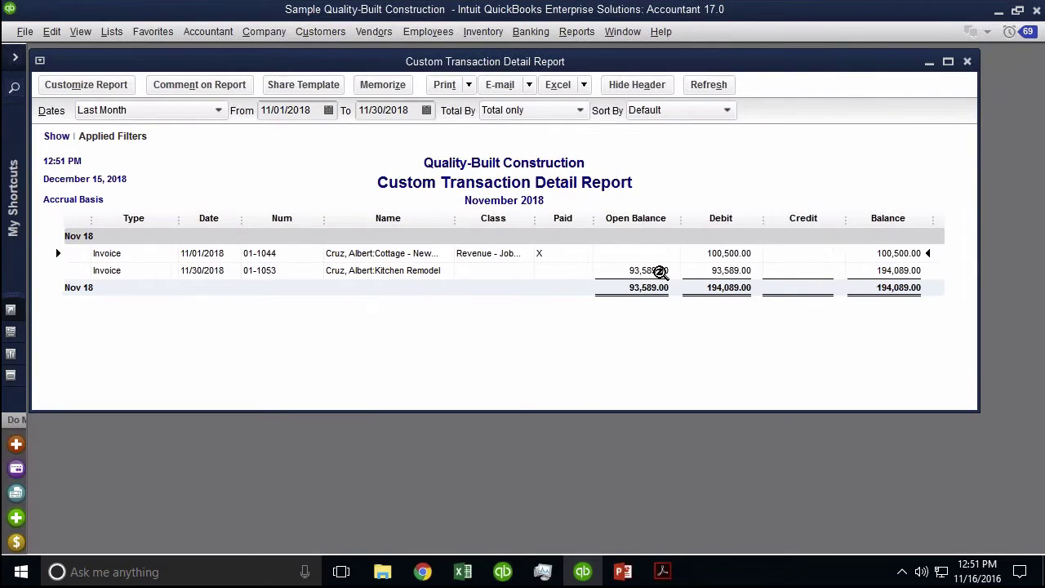
drag(536, 218, 548, 218)
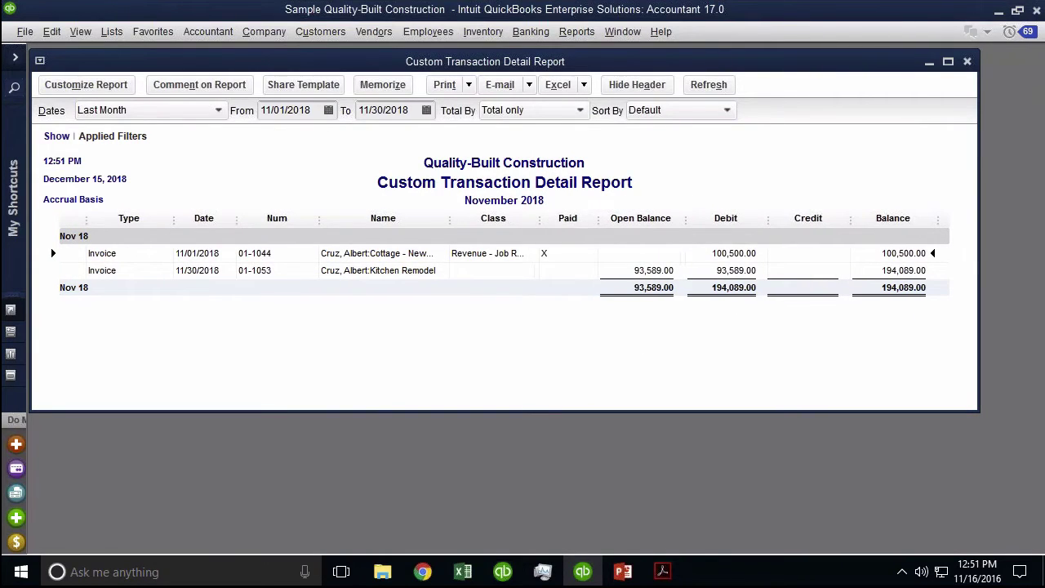
click(707, 84)
click(412, 110)
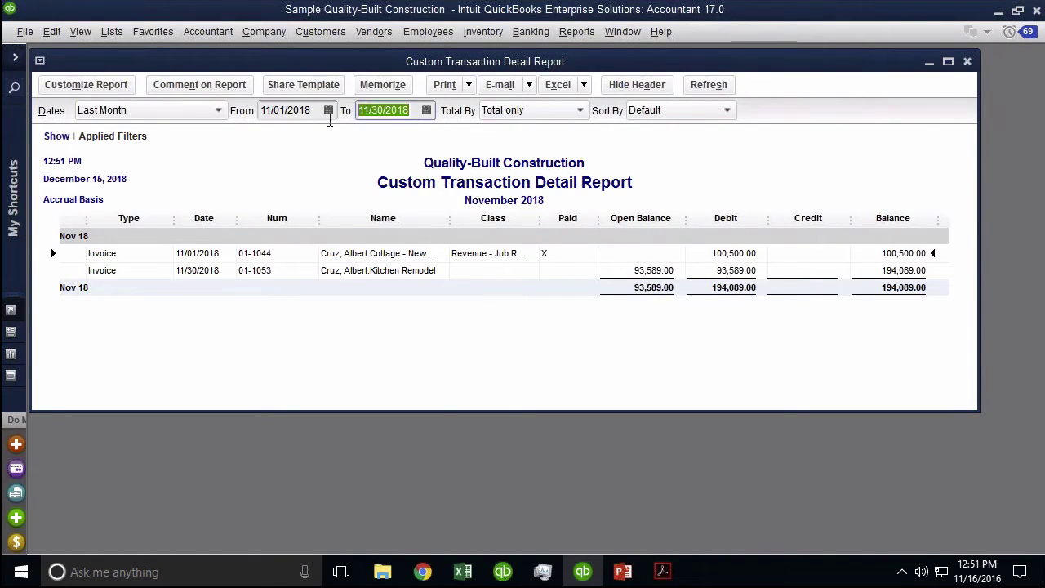
Set the report's advanced Open Balance / Aging option to Current (faster) and apply the customization.
click(81, 86)
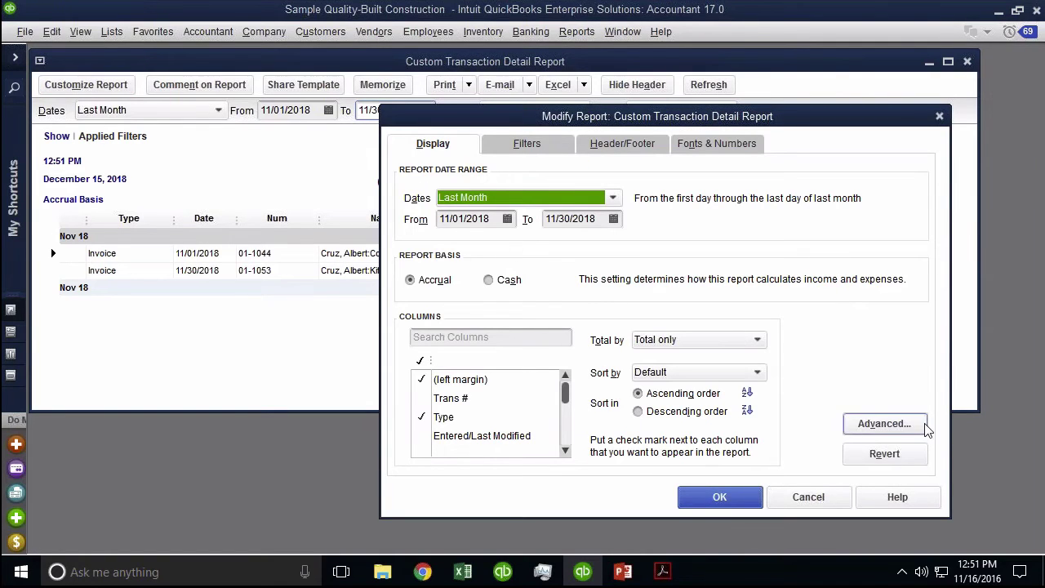
click(902, 425)
click(379, 371)
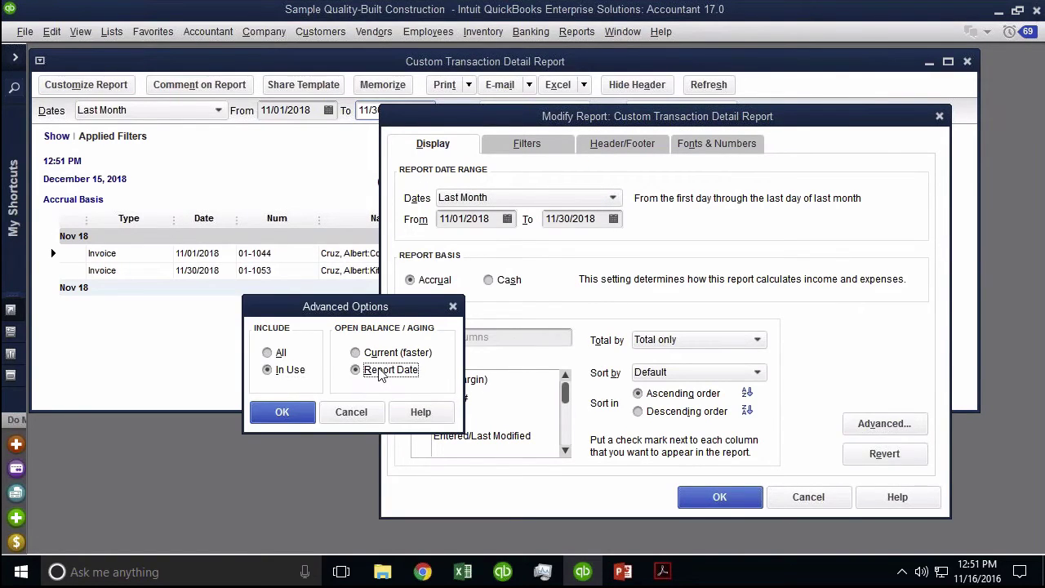
click(378, 353)
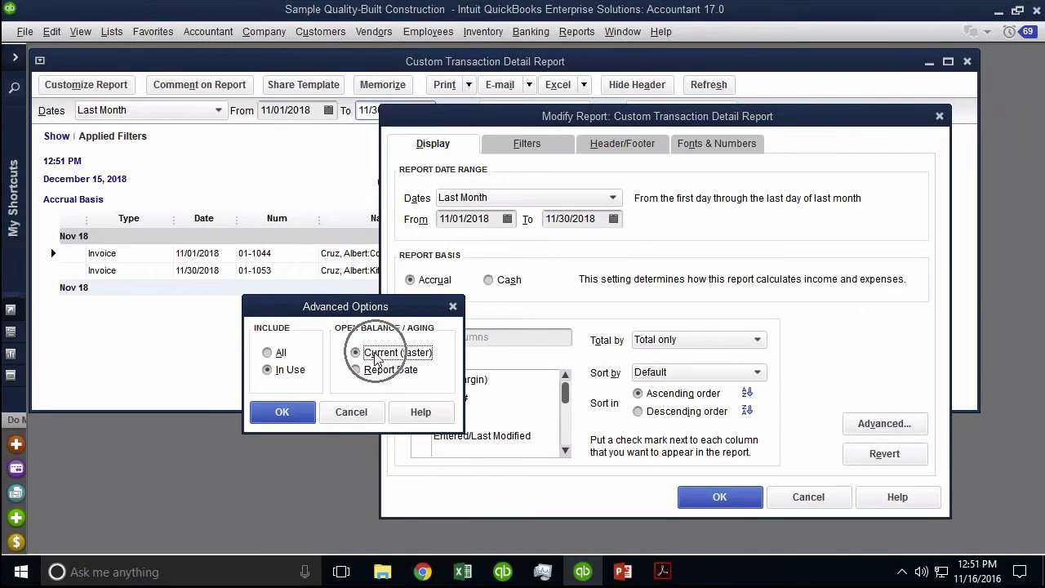
click(281, 412)
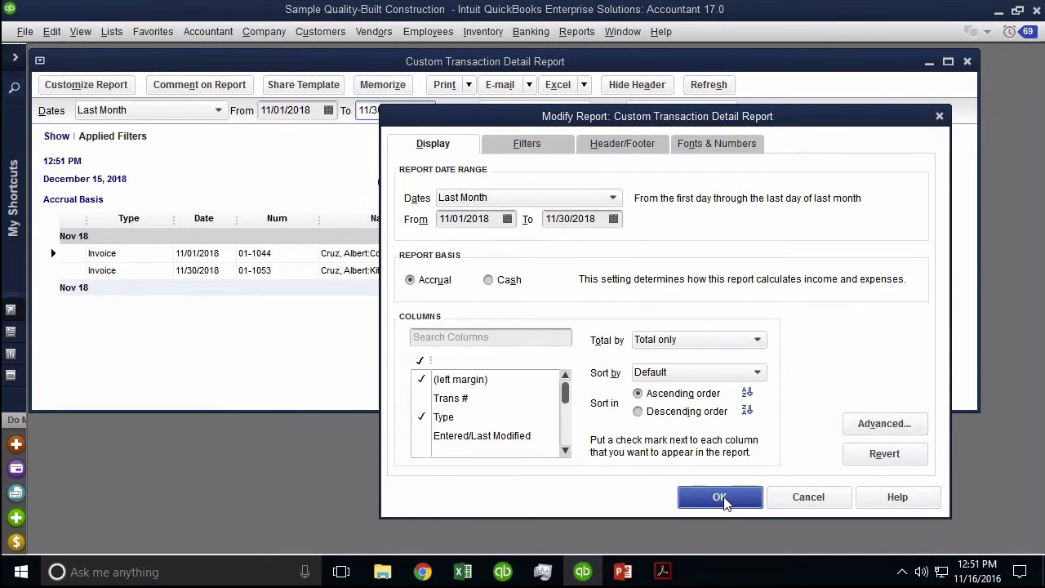
click(719, 497)
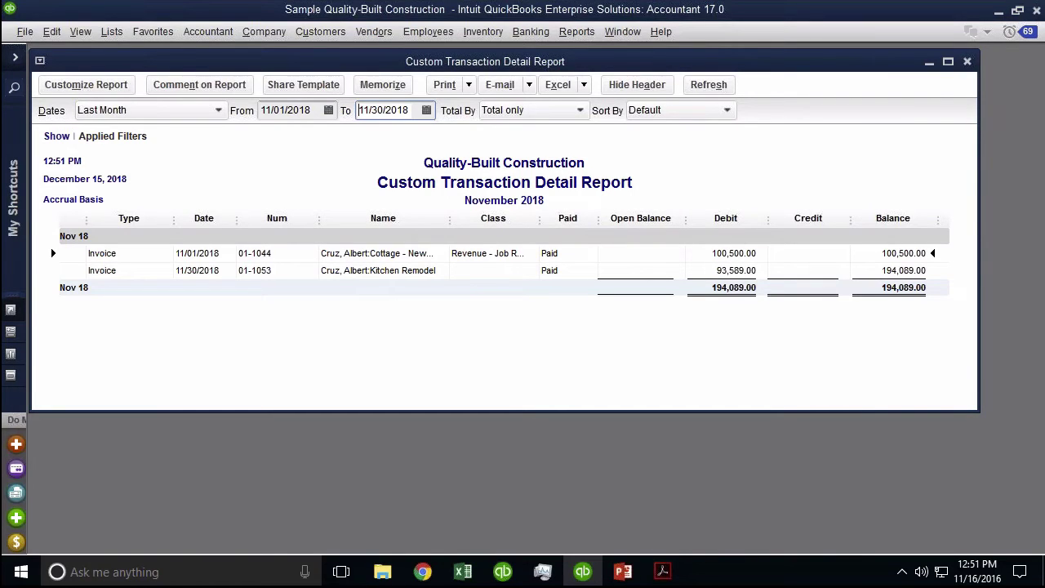
Review the report's advanced options without changing them, and add the Aging column using the column search "ag".
click(86, 84)
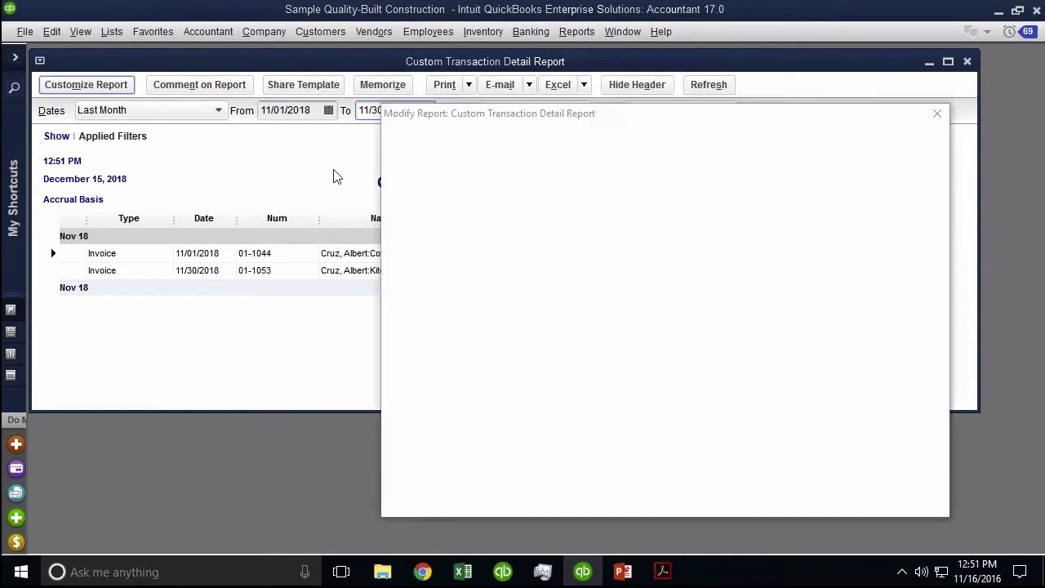
click(872, 424)
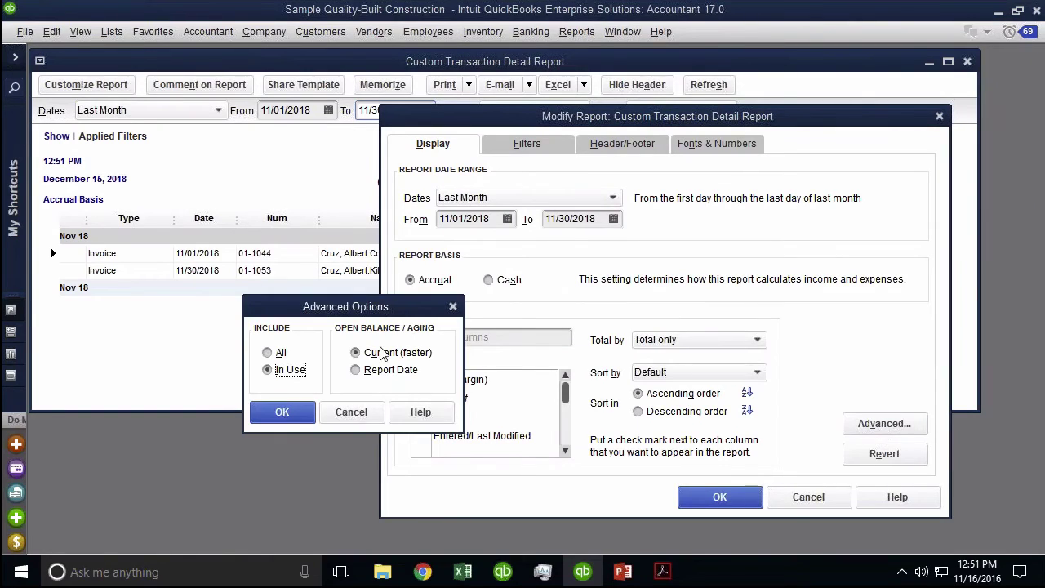
click(326, 412)
click(477, 338)
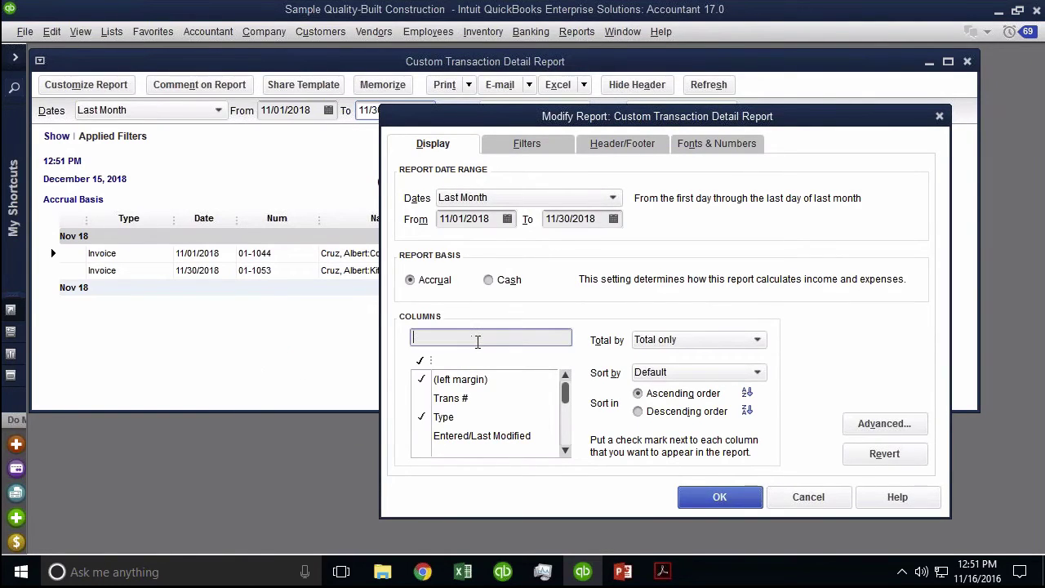
text(age)
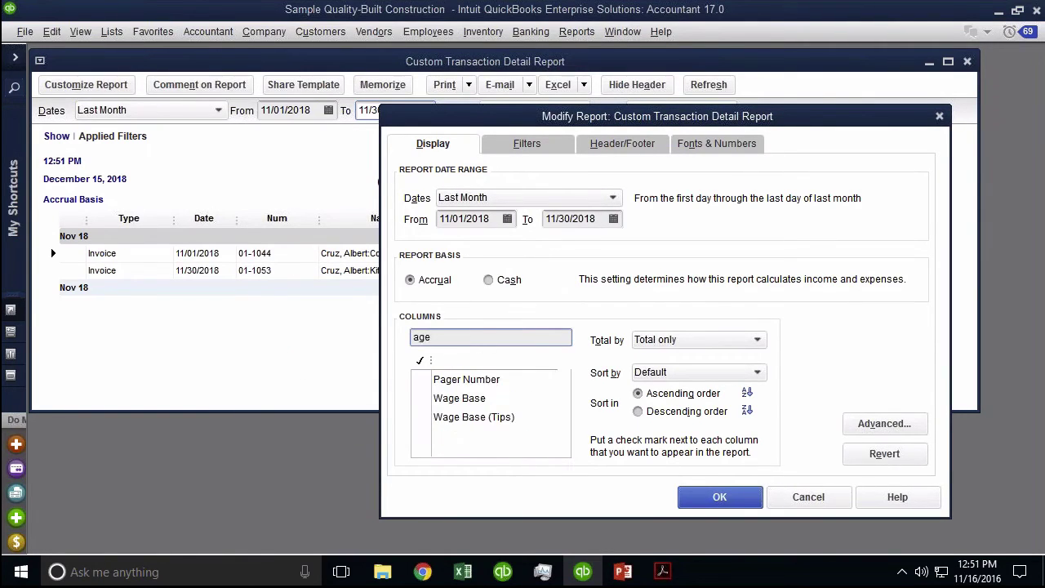
key(BackSpace)
click(448, 436)
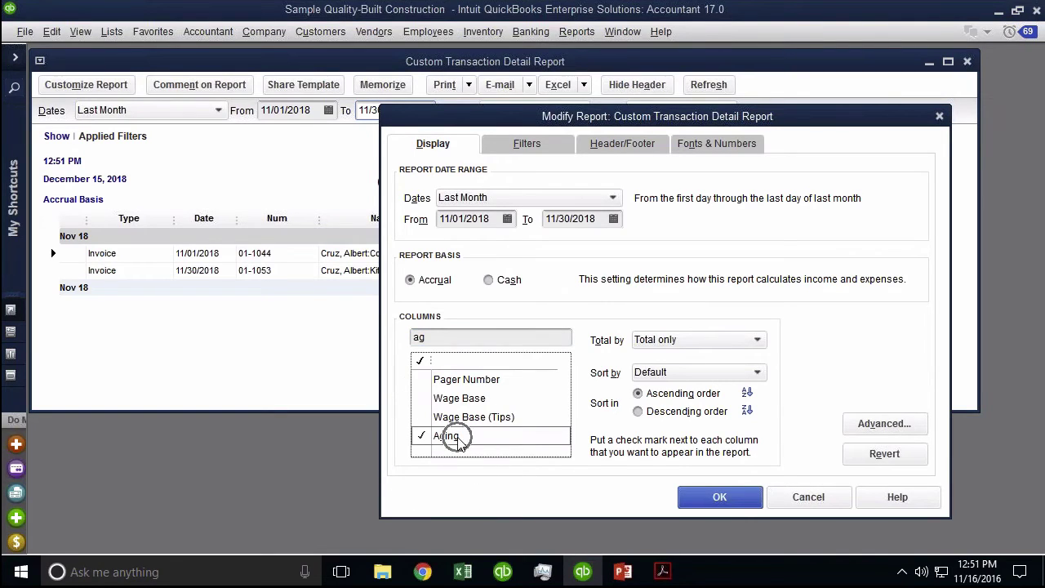
click(741, 497)
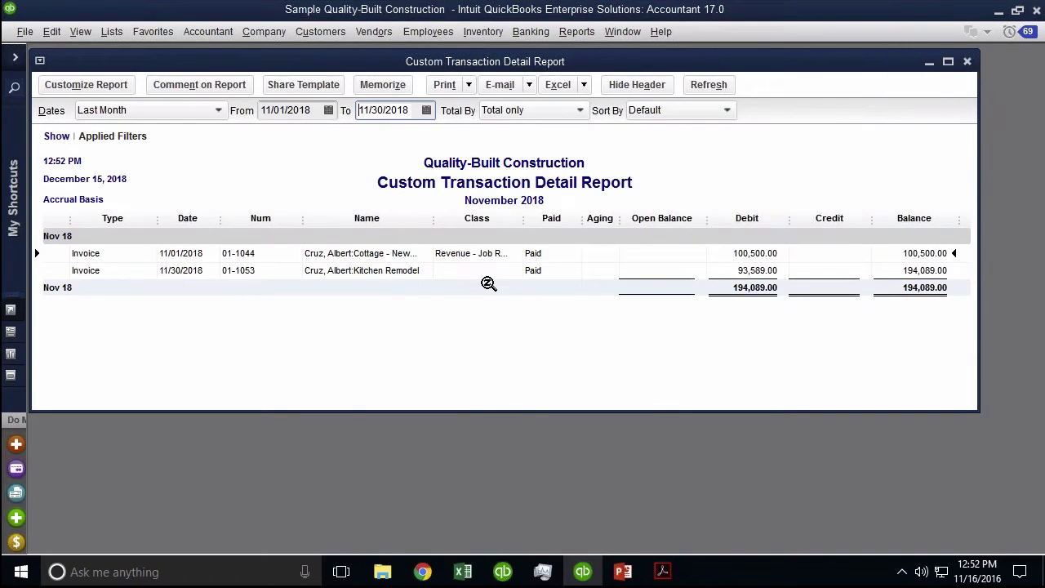
Open the Kitchen Remodel invoice dated 11/30/2018 from the report and view its transaction history.
double_click(393, 271)
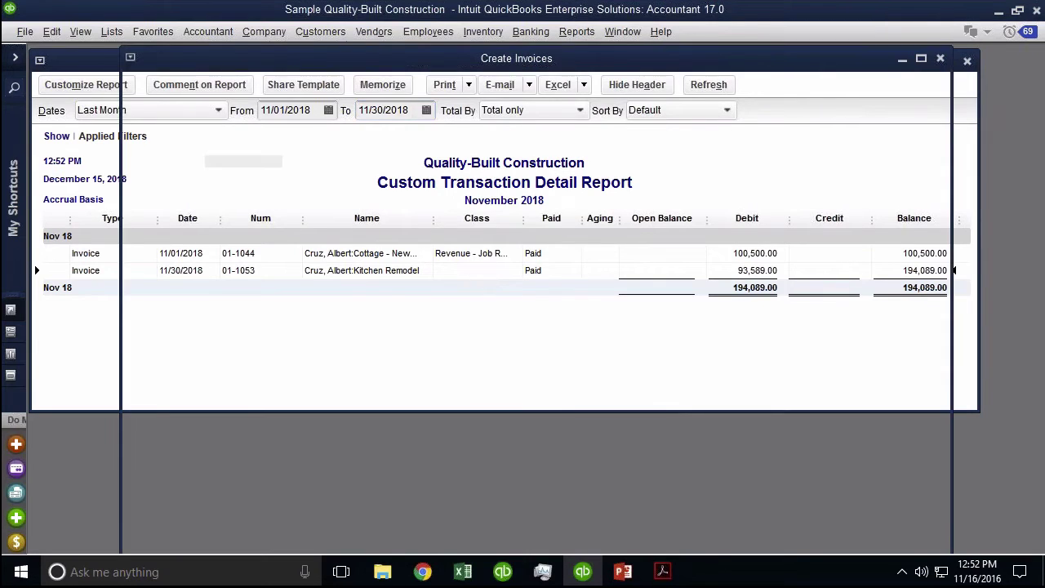
key(ctrl+h)
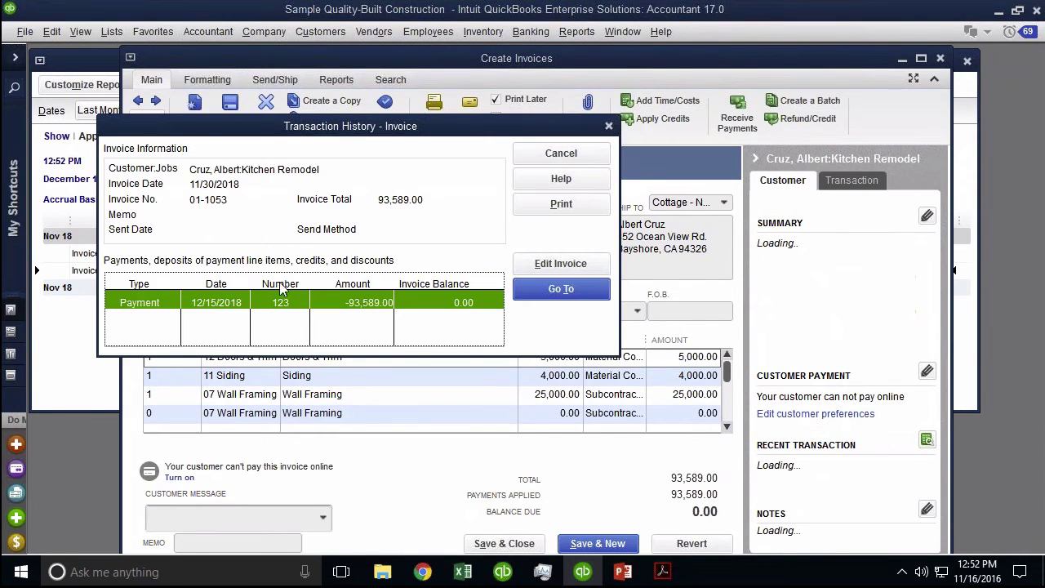
Open the 12/15/2018 payment from the invoice's transaction history, delete it, and close the payment window.
key(Return)
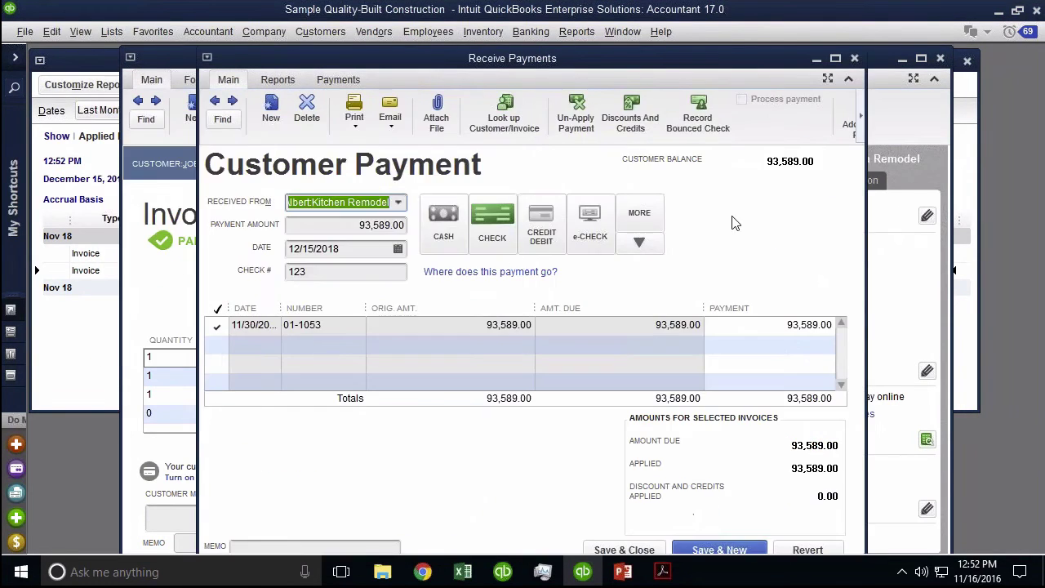
right_click(737, 214)
click(781, 254)
key(Return)
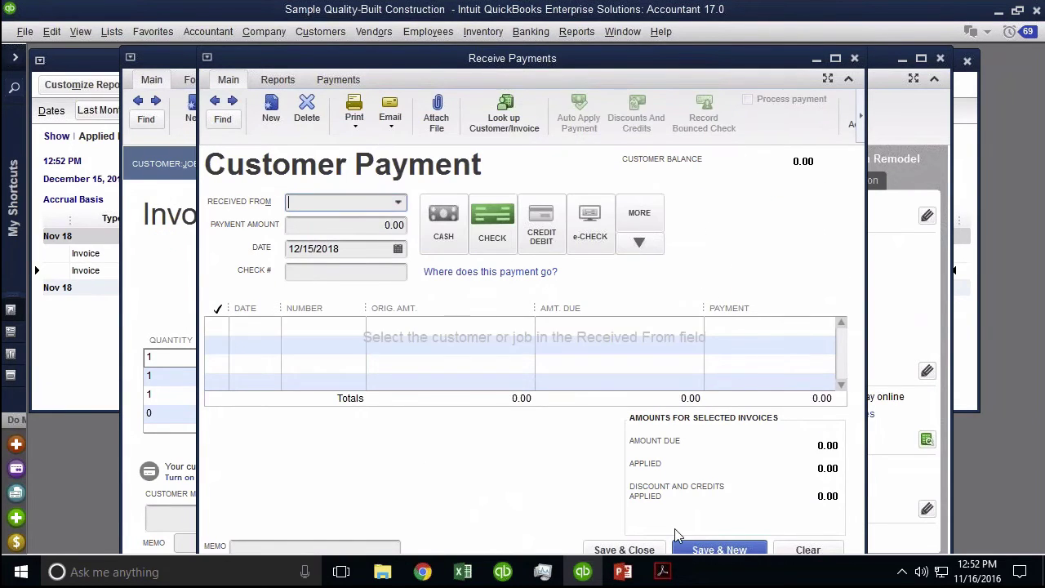
key(Escape)
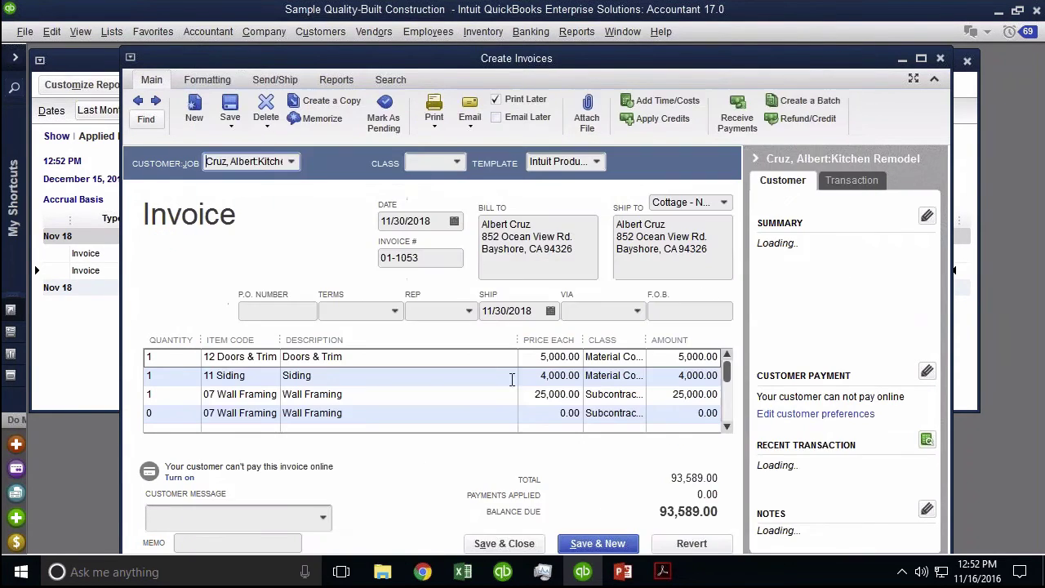
Save the Kitchen Remodel invoice with Due on receipt terms and slightly widen the report's Aging column.
click(395, 311)
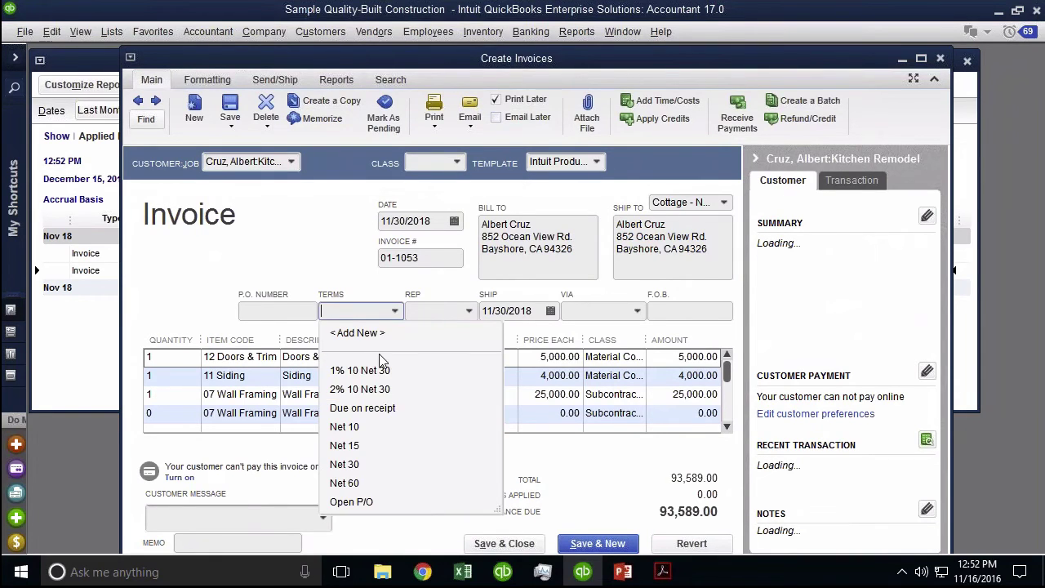
click(362, 407)
click(503, 542)
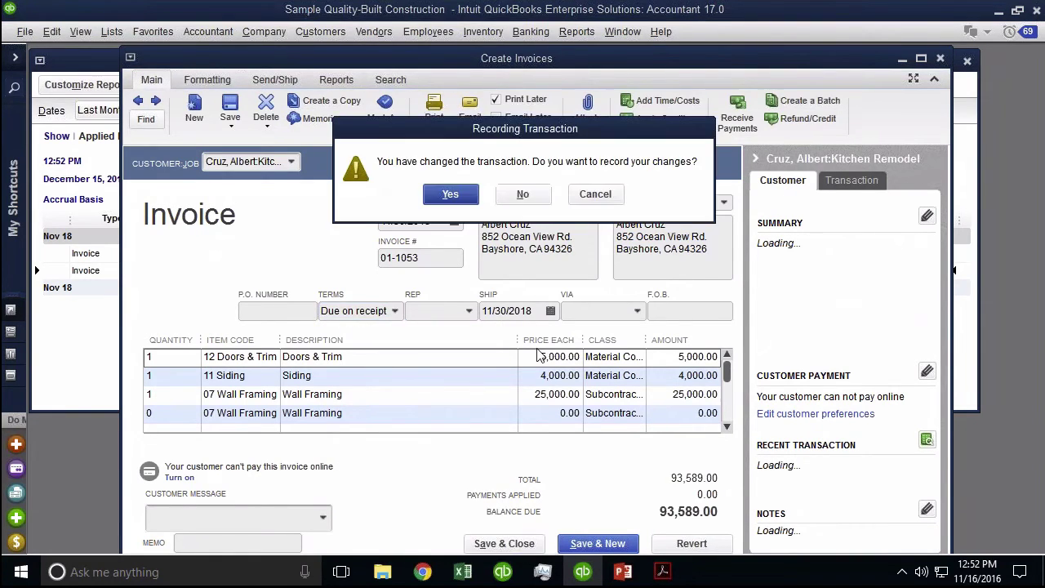
click(450, 194)
click(445, 245)
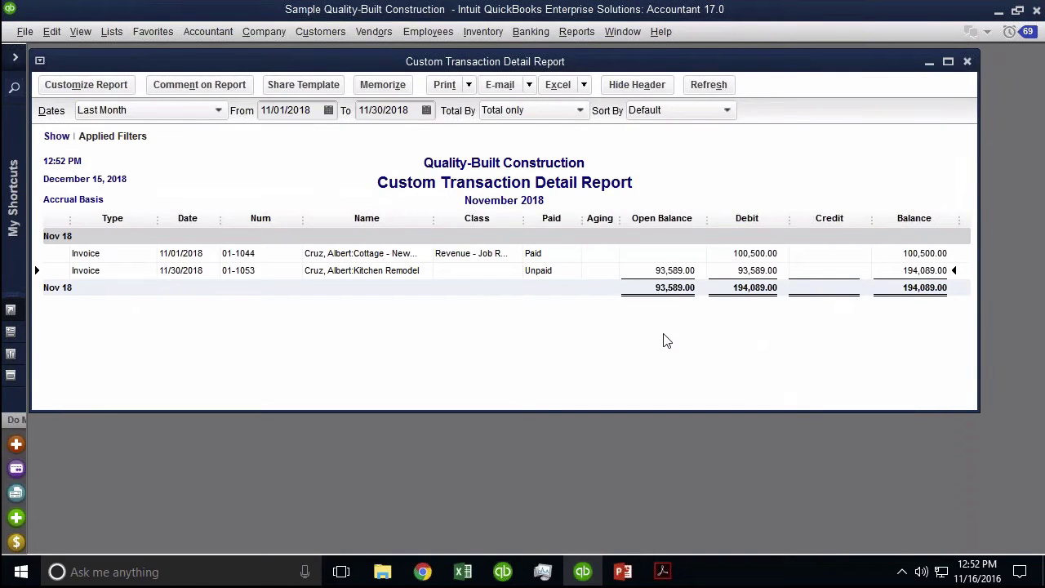
mouse_move(624, 218)
mouse_down()
mouse_move(646, 218)
mouse_move(626, 219)
mouse_up()
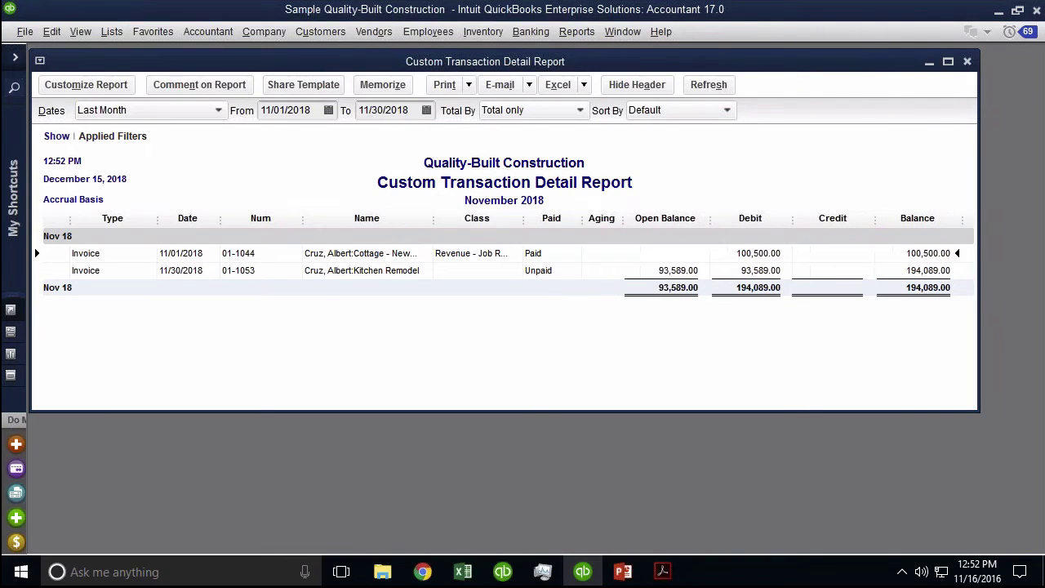
Open the Kitchen Remodel invoice from the report, change its date to 11/01/2018, and save the change.
double_click(520, 270)
click(542, 311)
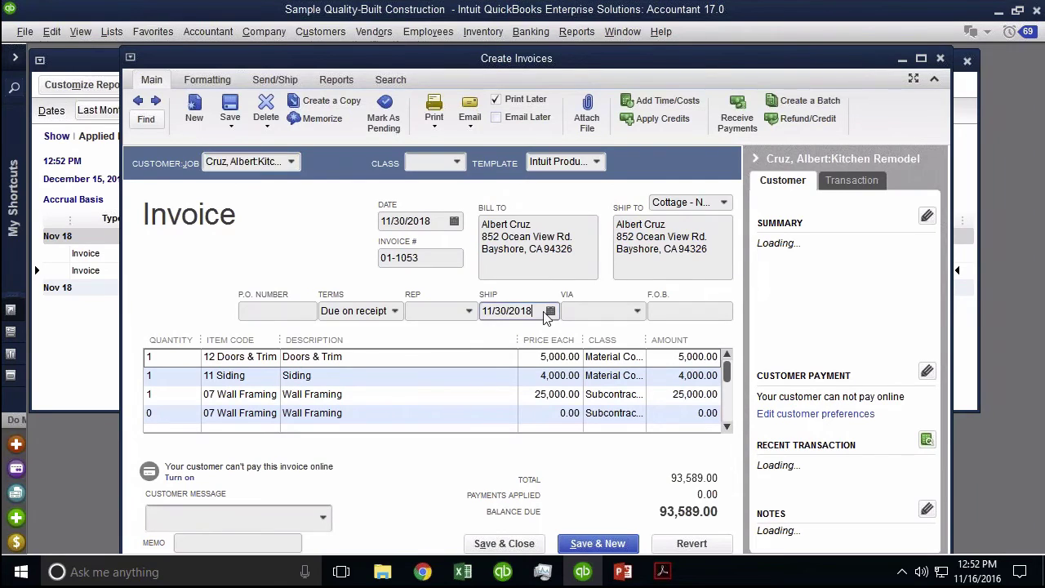
click(454, 221)
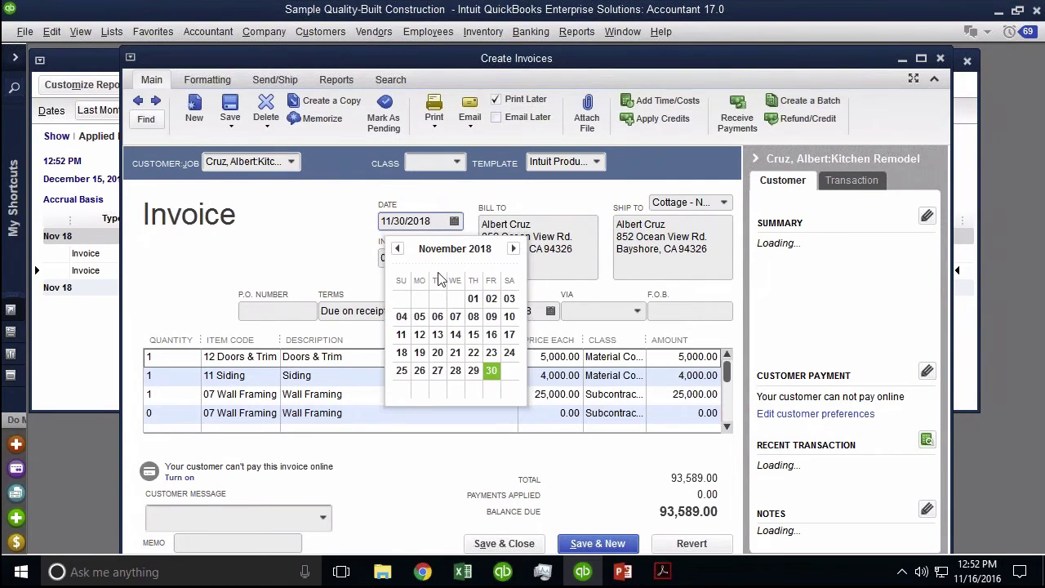
click(473, 300)
click(503, 543)
click(432, 193)
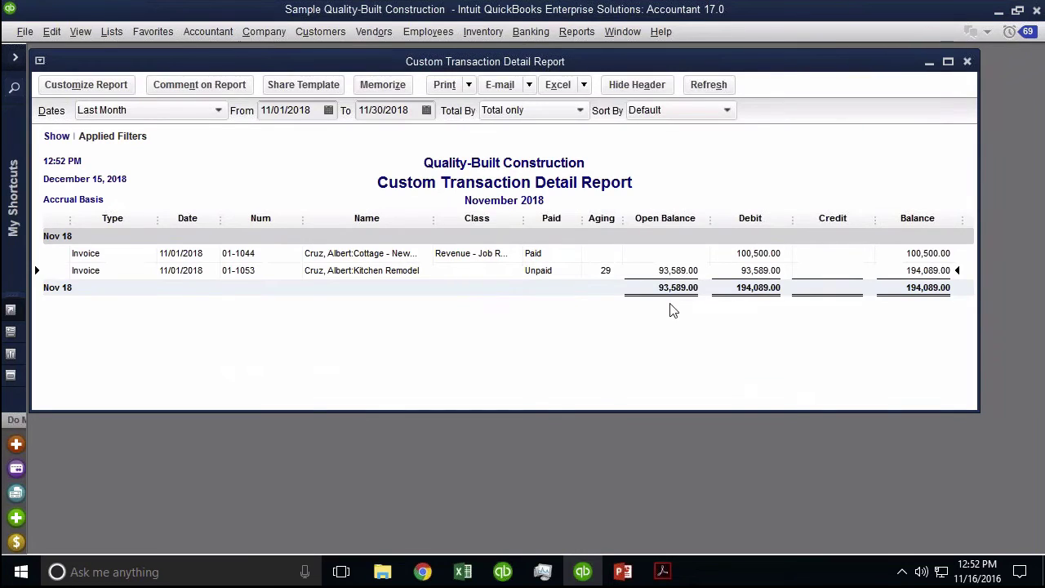
Check the Open Balance / Aging setting in the report's advanced options, keeping it at Current (faster).
click(598, 274)
click(384, 110)
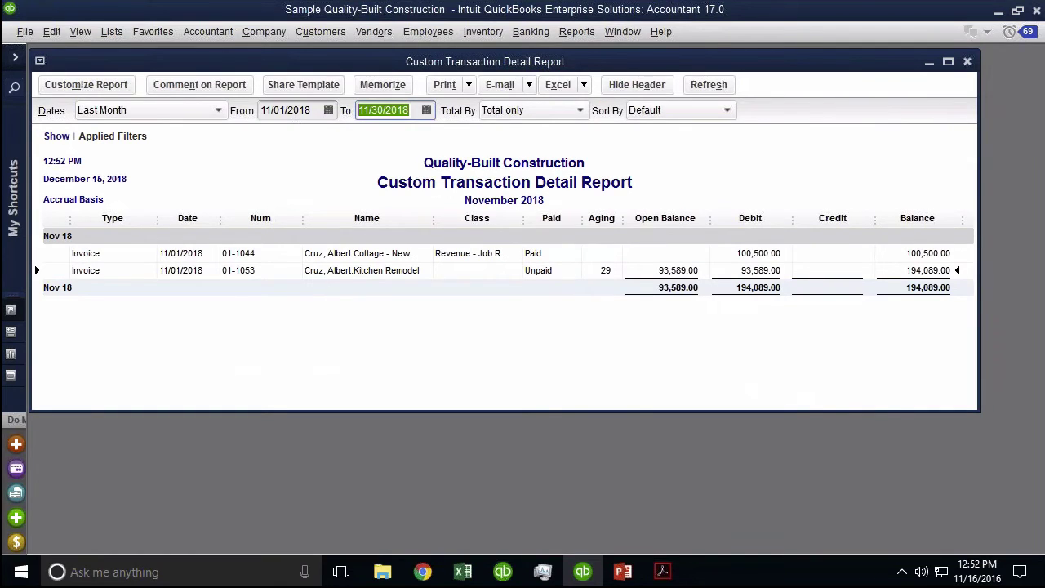
click(86, 85)
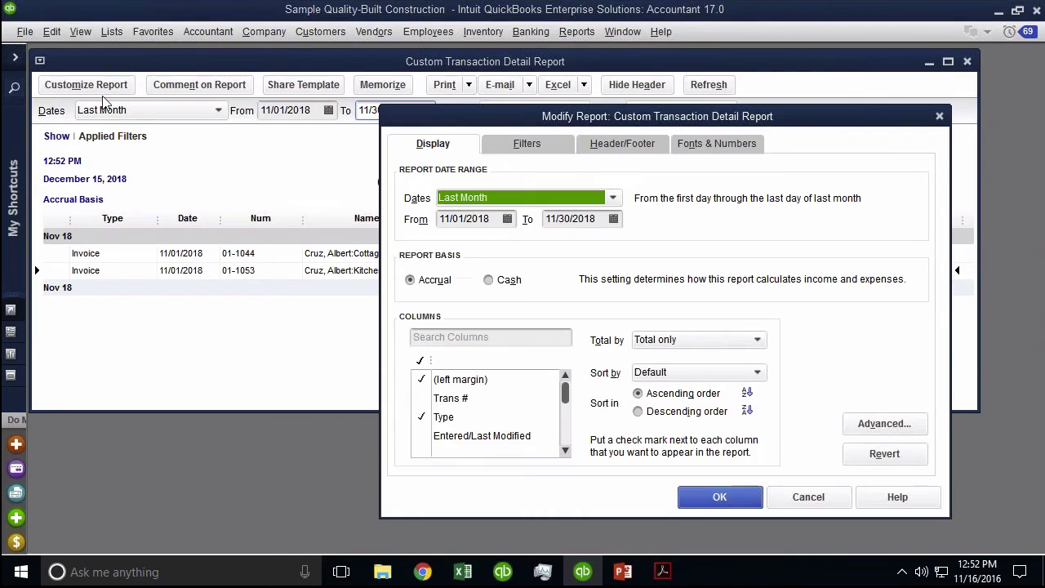
click(882, 423)
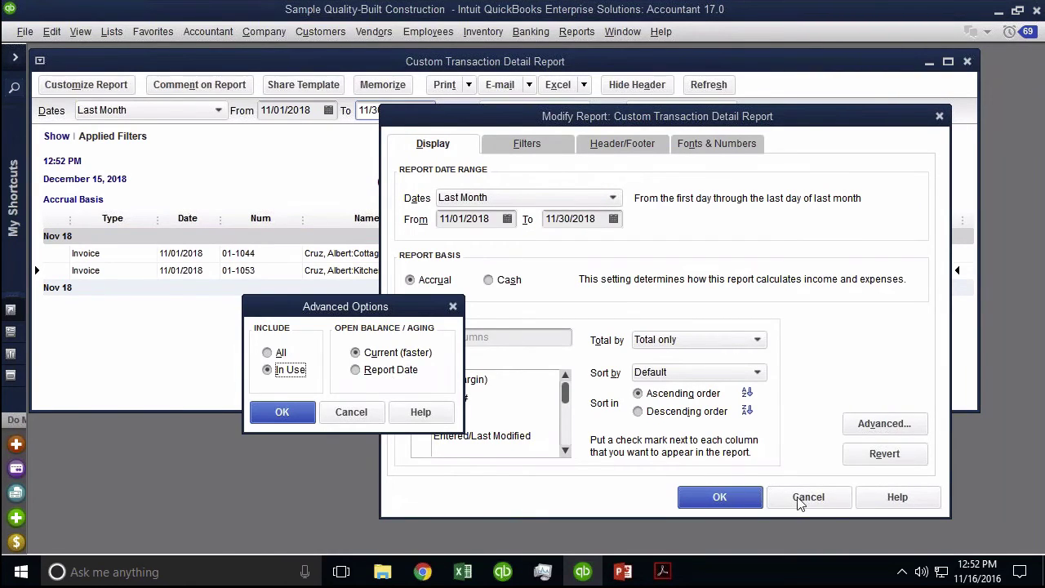
click(281, 413)
click(720, 497)
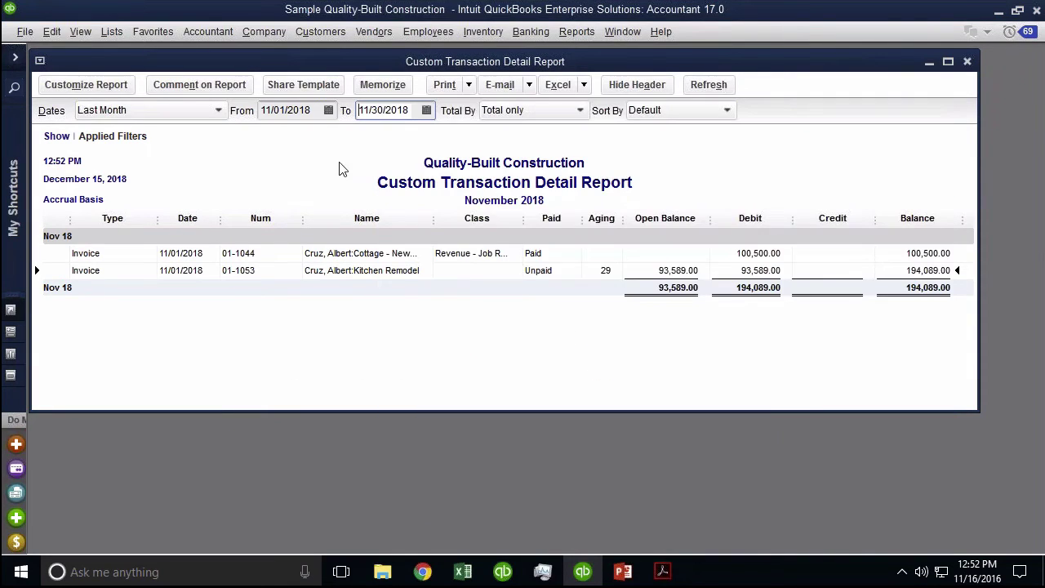
Set the report's end date to 12/15/2018, refresh it, and examine the Kitchen Remodel invoice's aging.
click(405, 112)
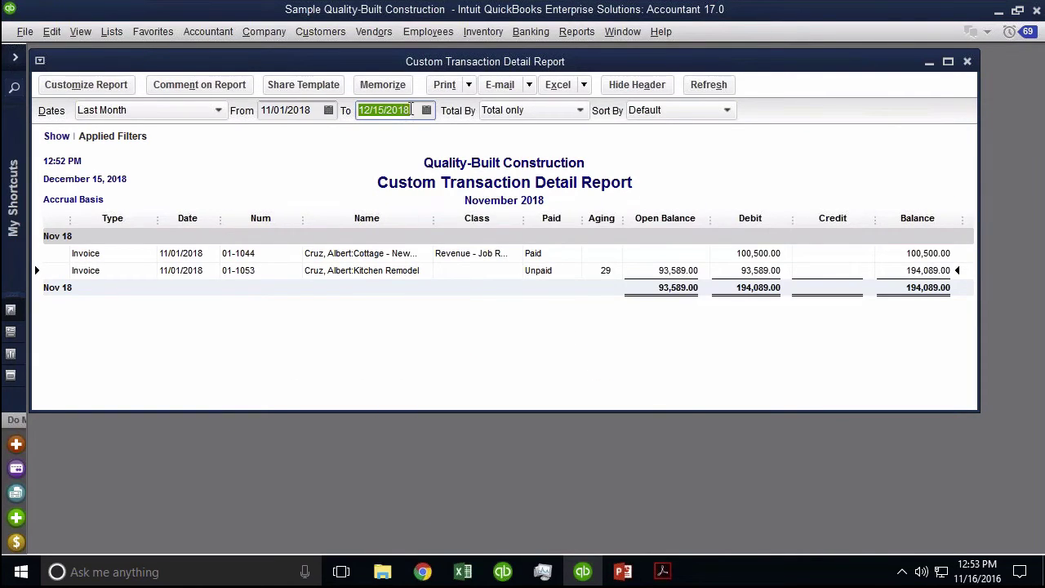
text(12/15/2)
click(708, 84)
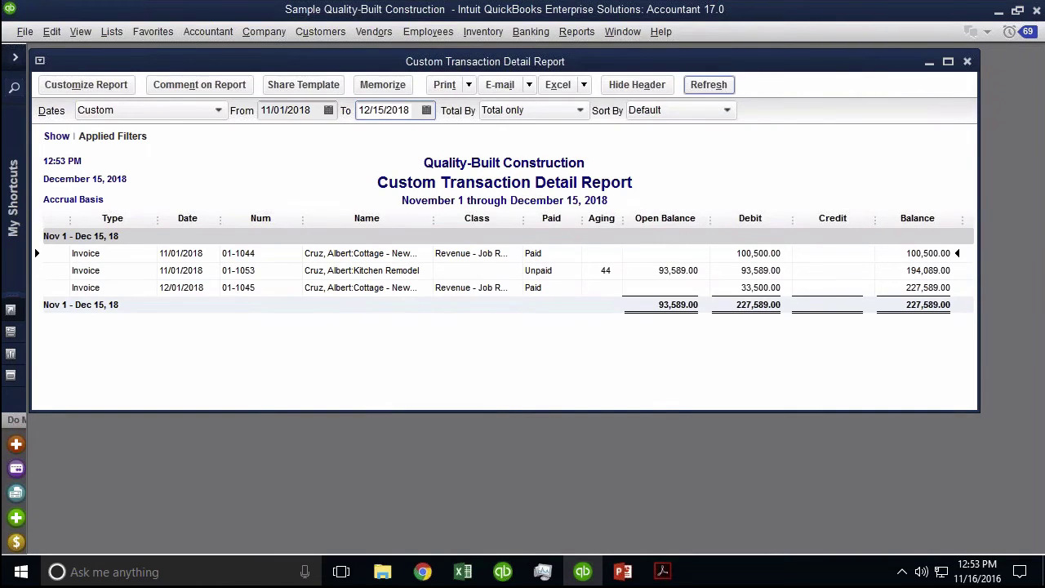
click(608, 276)
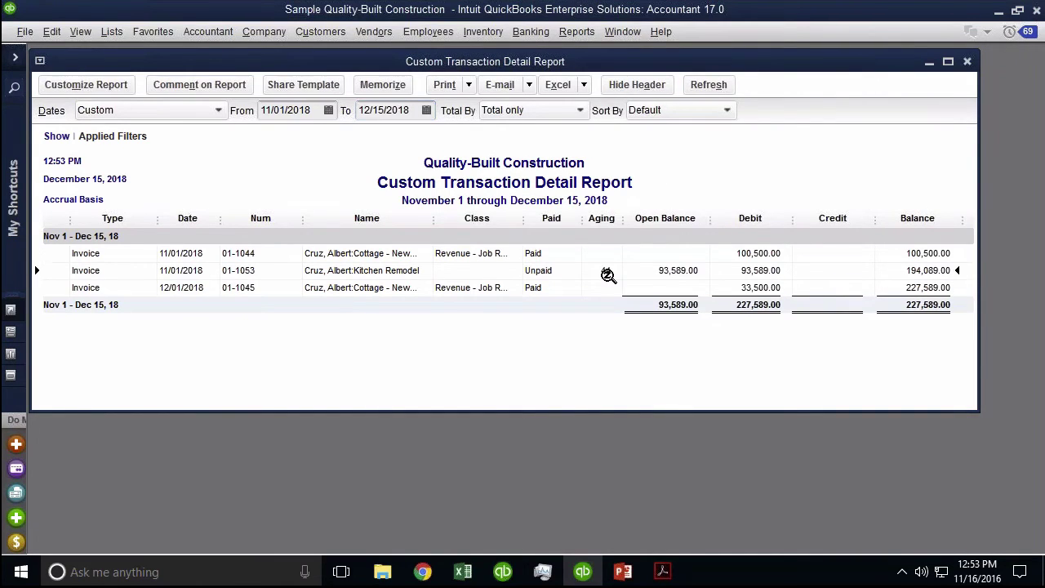
double_click(607, 272)
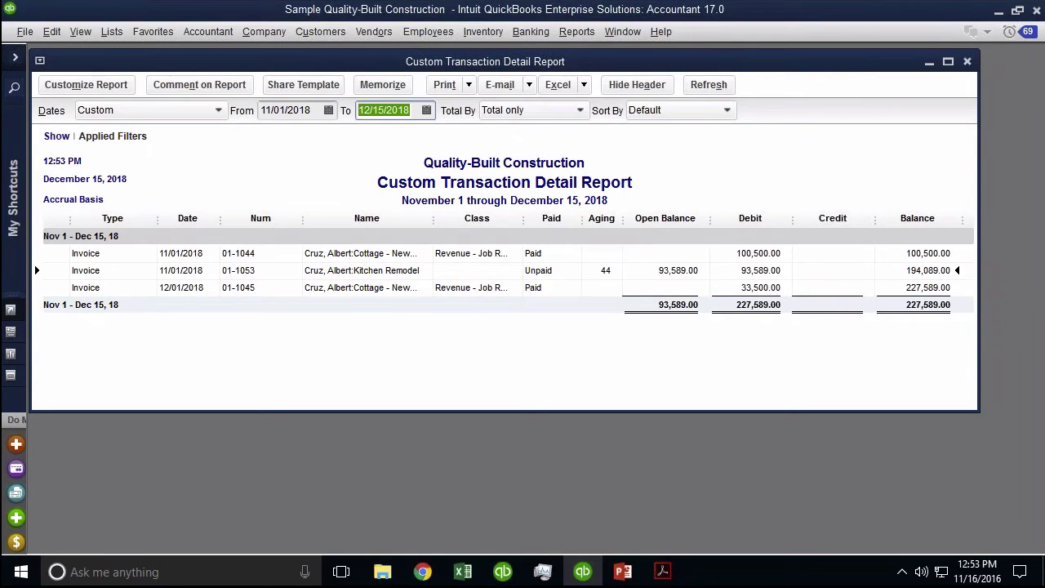
Filter the report to Closed paid status, finding the filter with the search "paid", and apply the customization.
click(86, 84)
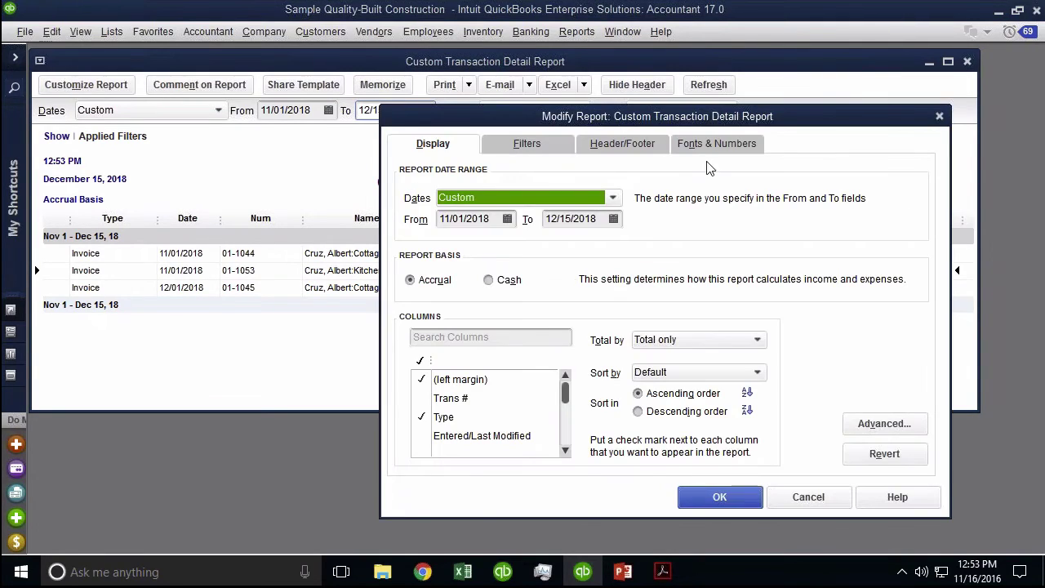
click(527, 143)
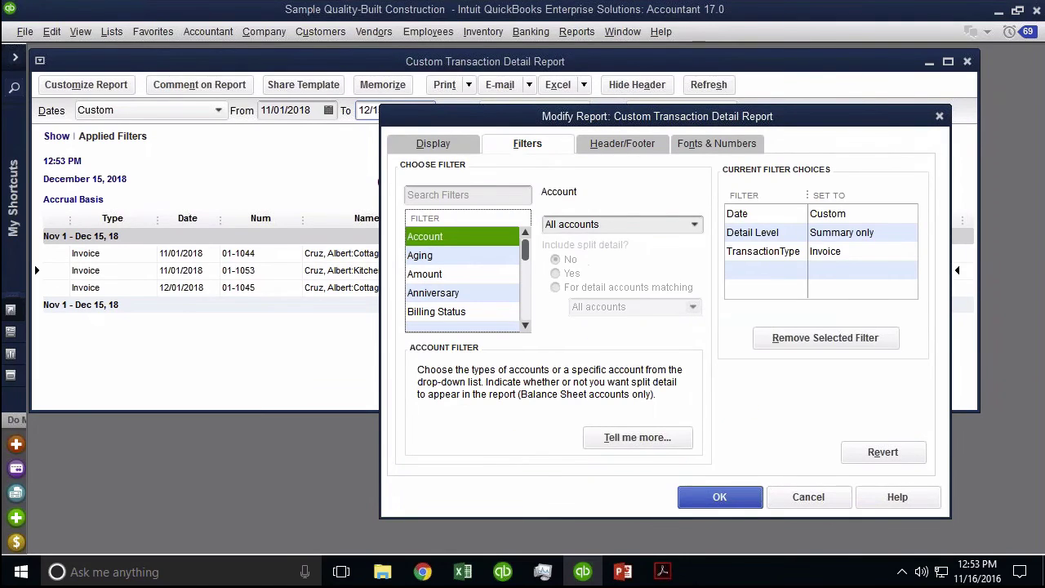
click(439, 195)
text(paid)
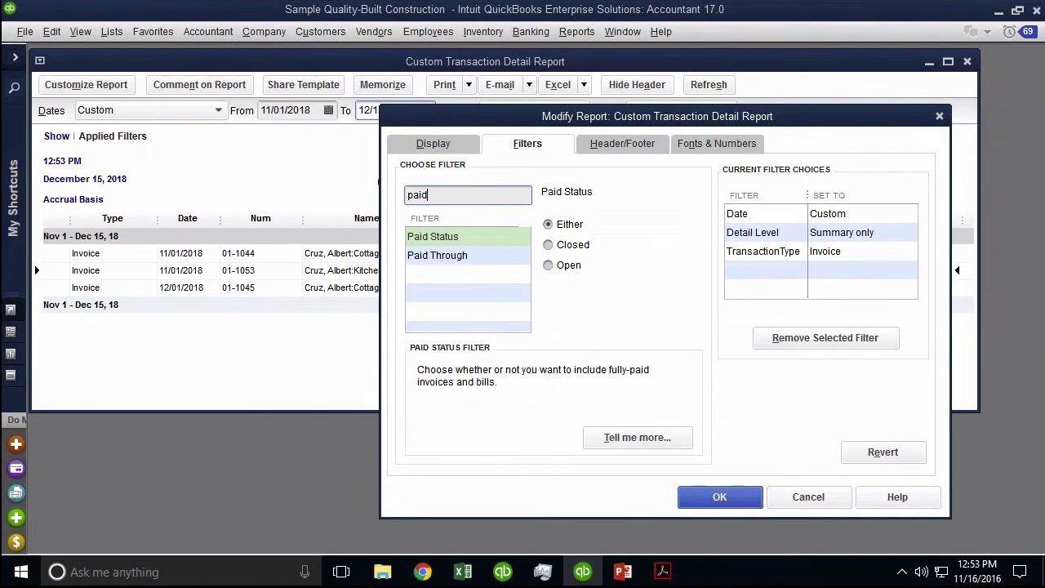
click(462, 239)
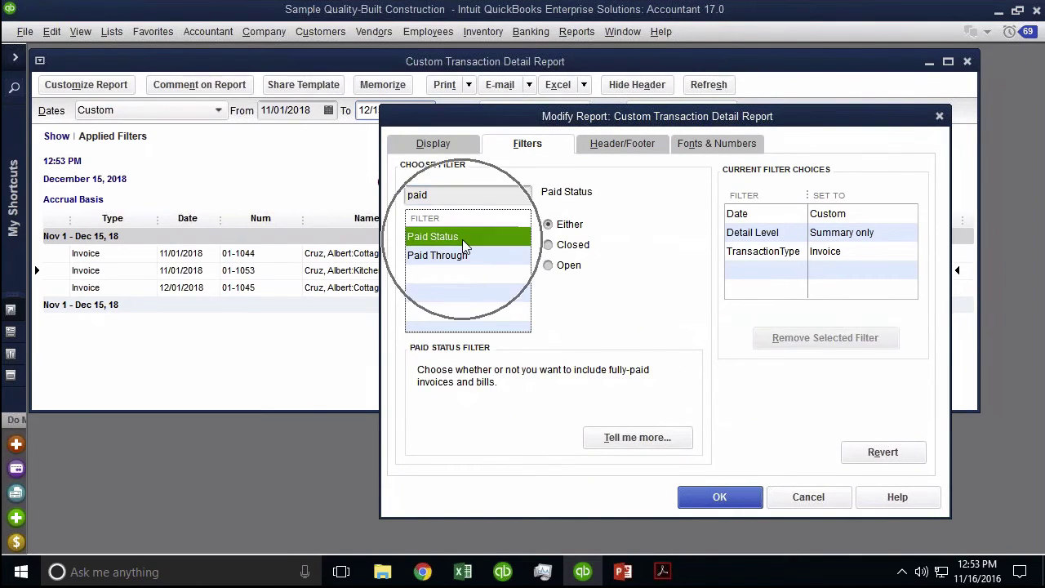
click(564, 248)
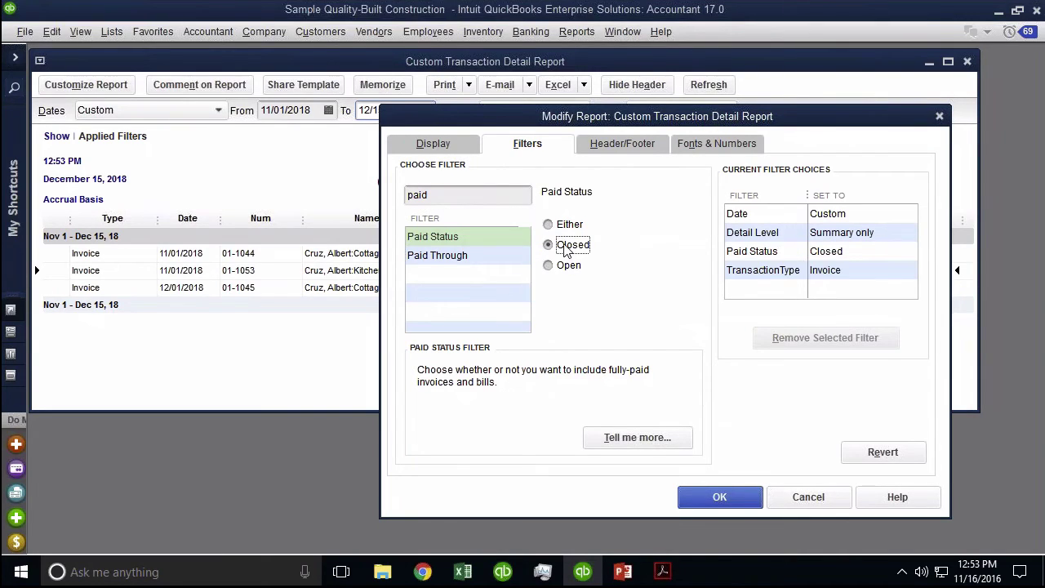
click(733, 498)
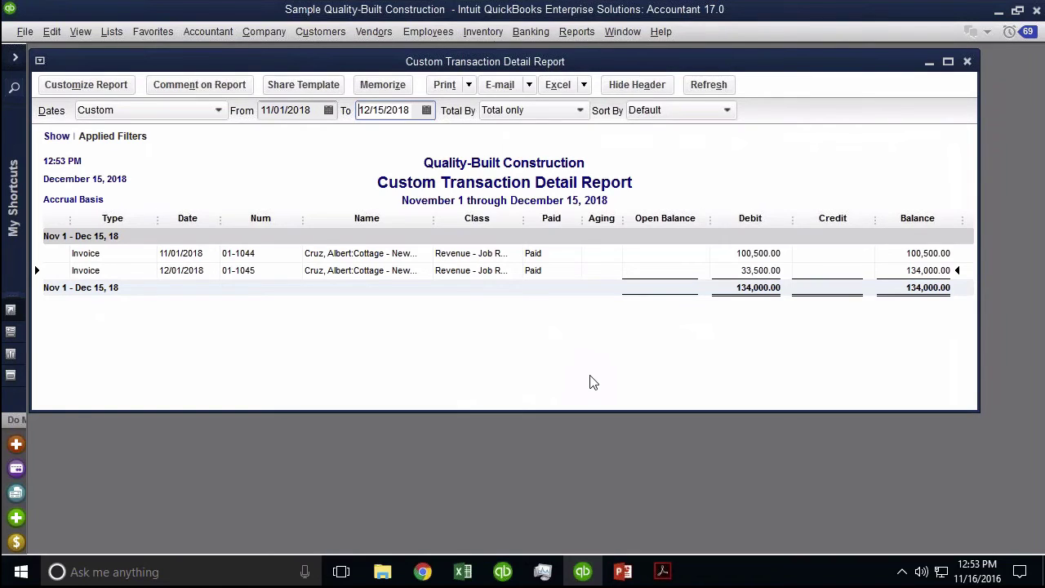
Set the report's end date to 11/30/2018.
click(426, 109)
click(374, 138)
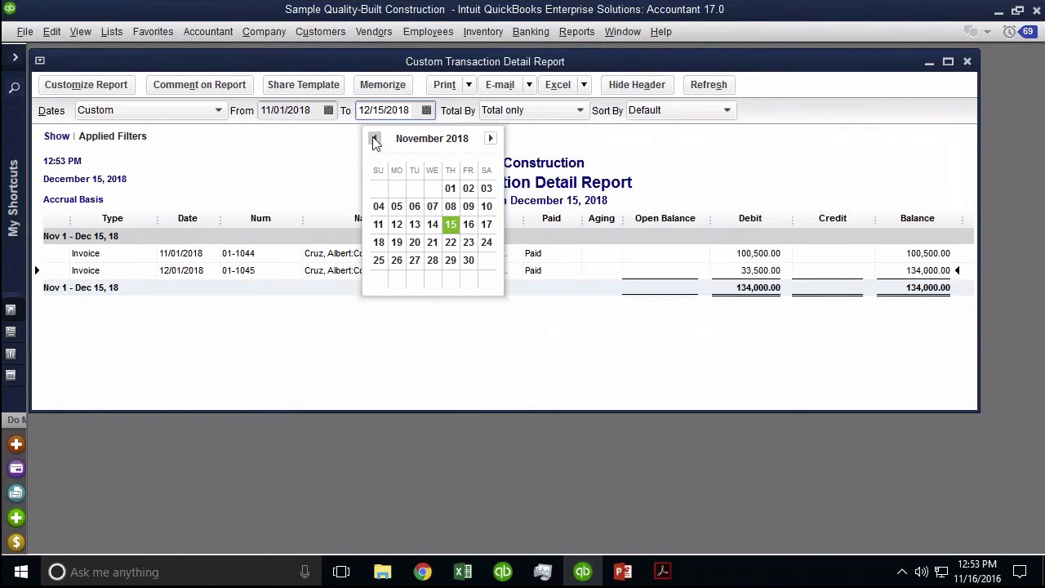
click(468, 260)
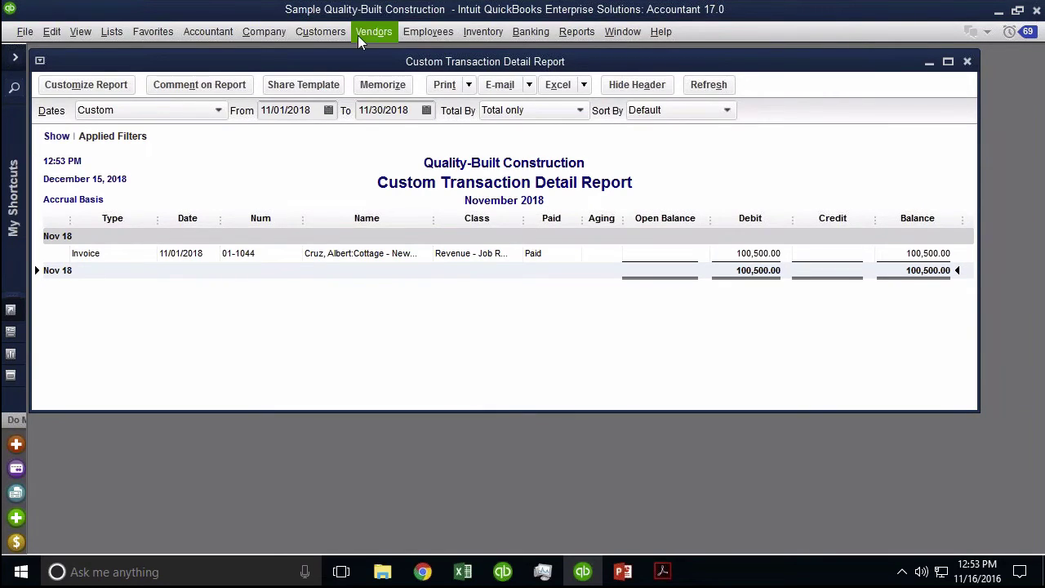
Record a customer payment of 93,589.00 dated 12/15/2018 for the Kitchen Remodel job, applied to its open invoice, and save it.
click(320, 31)
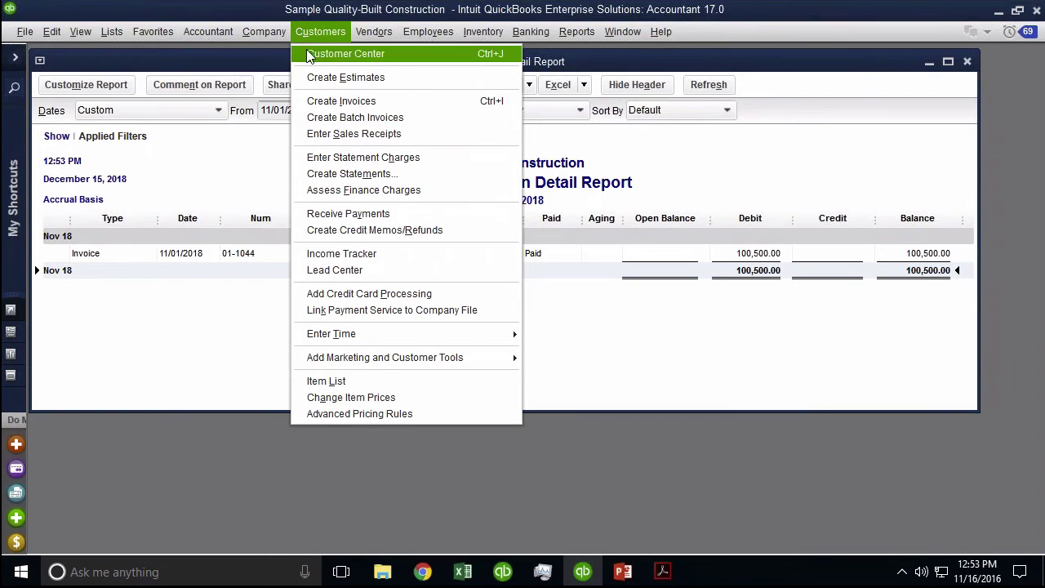
click(344, 213)
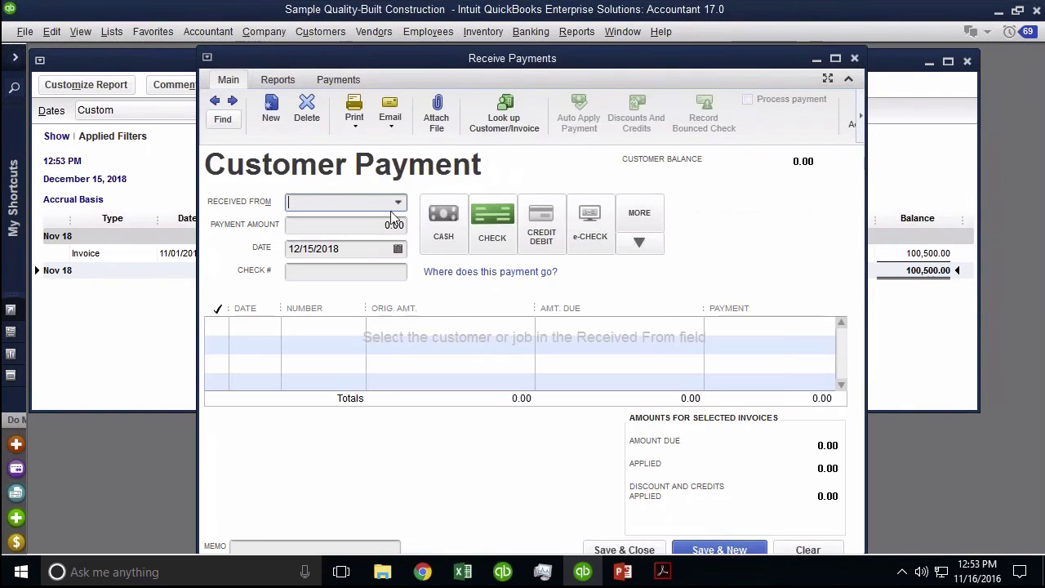
click(397, 202)
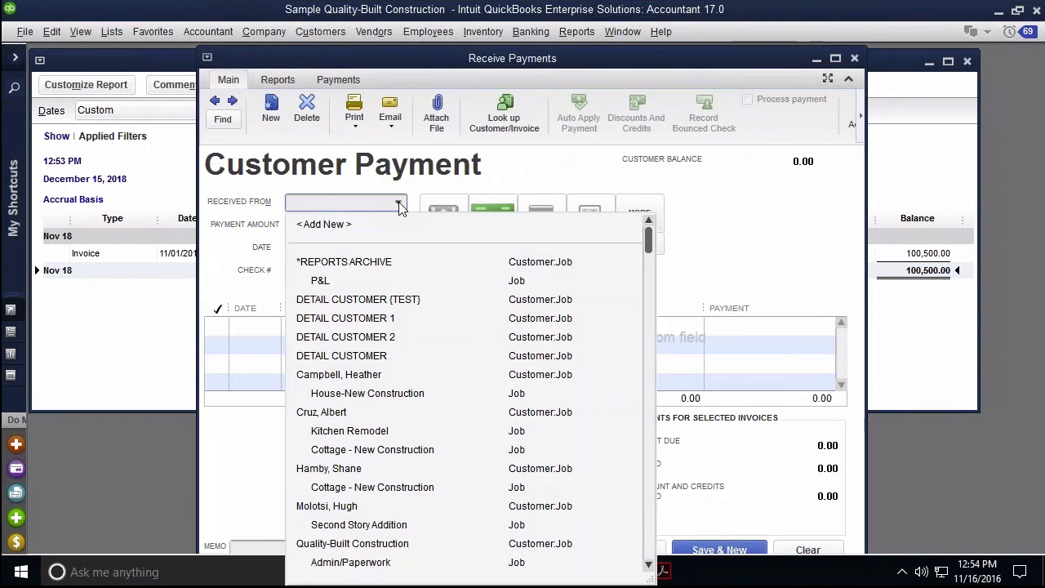
click(371, 430)
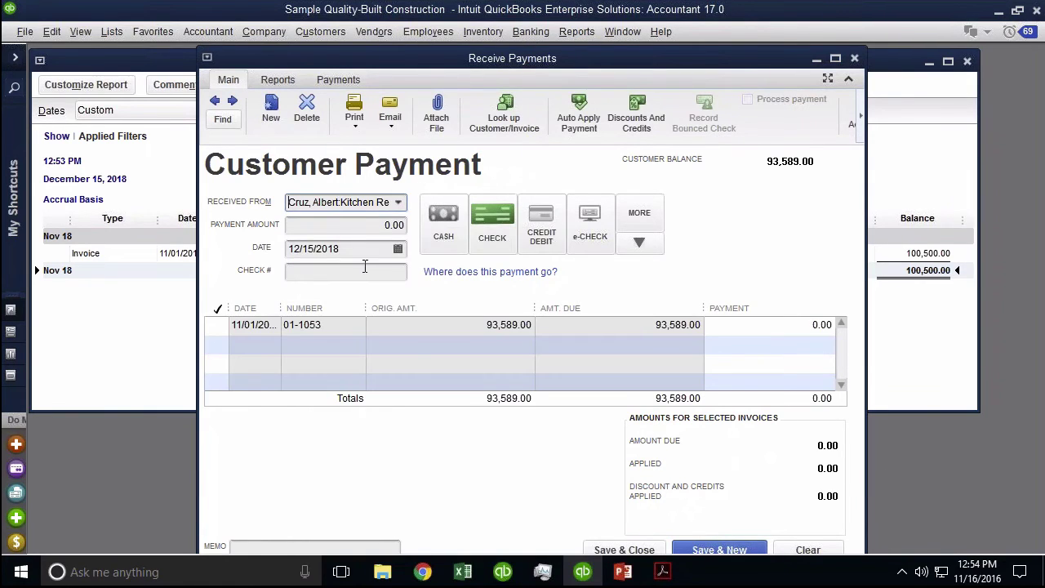
click(216, 325)
click(491, 292)
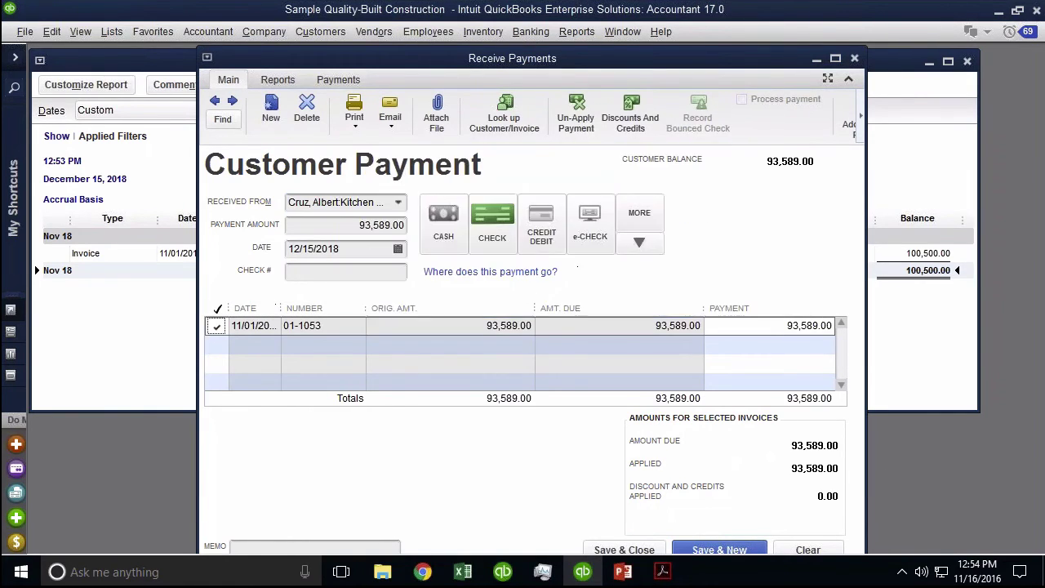
click(632, 551)
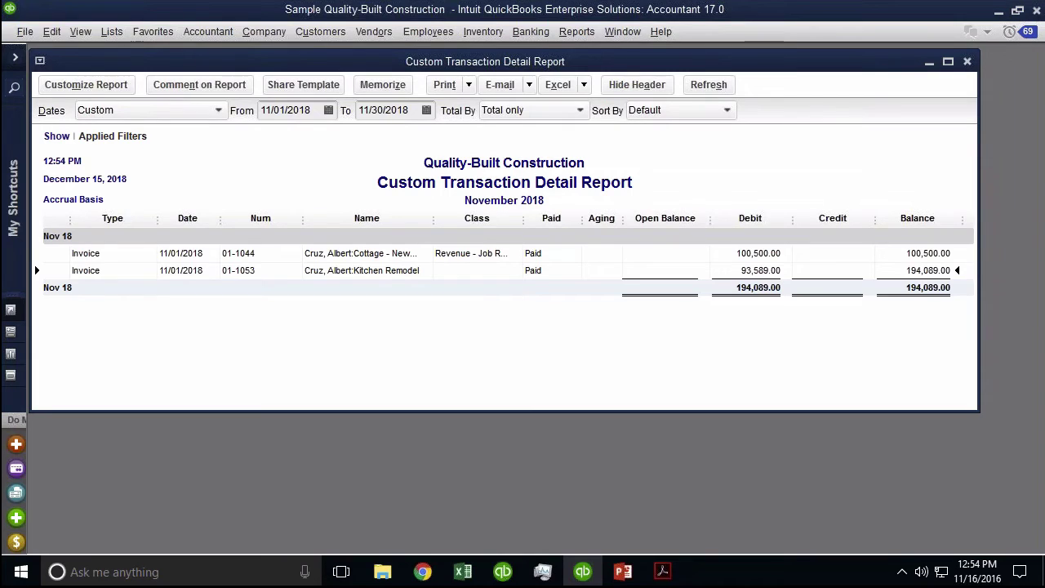
Set the report's open balance and aging to Report Date, check the Closed paid status filter, and apply the customization.
click(84, 86)
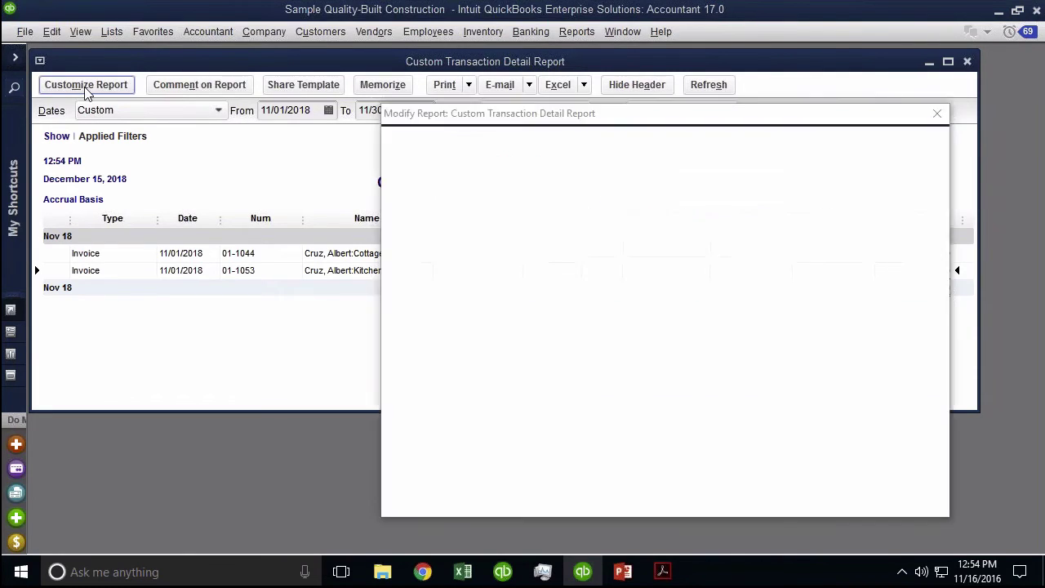
click(880, 429)
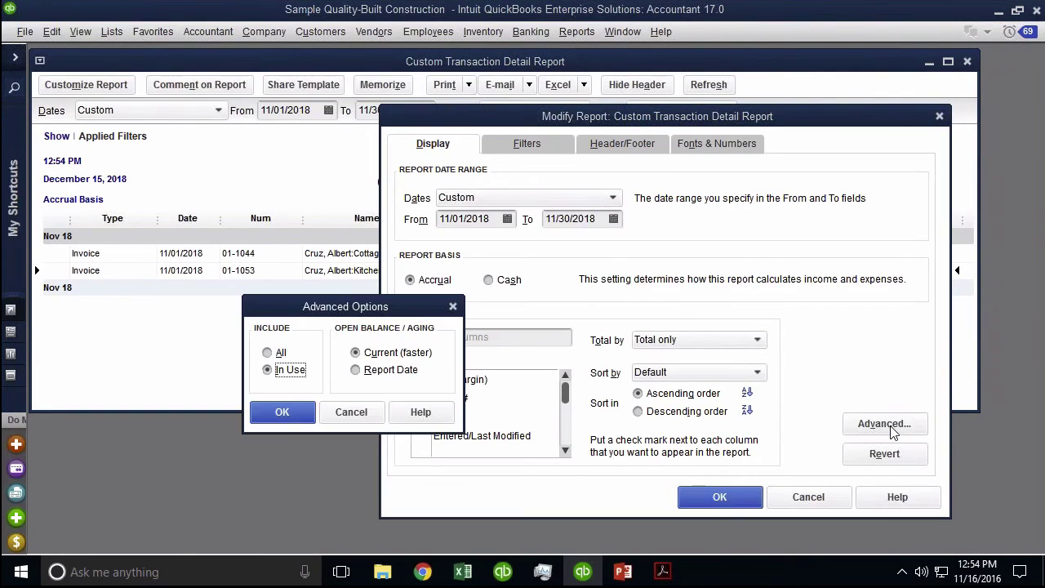
click(390, 371)
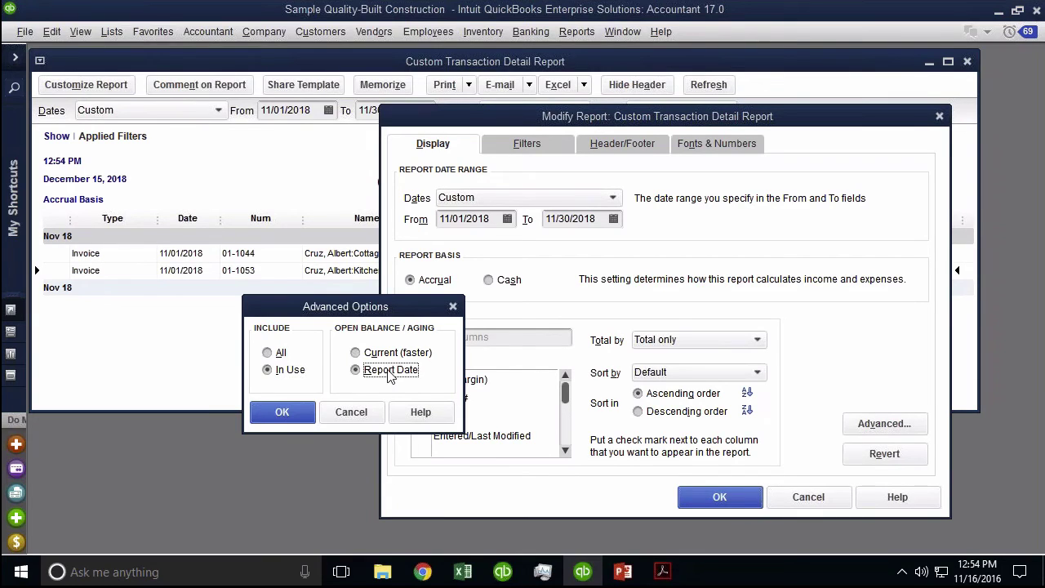
click(280, 411)
click(522, 143)
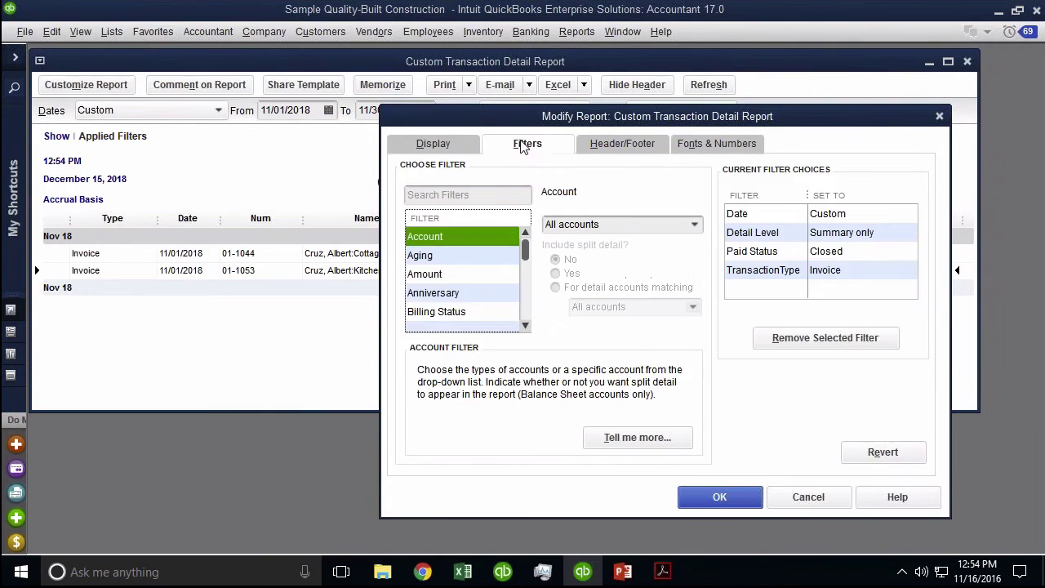
click(831, 253)
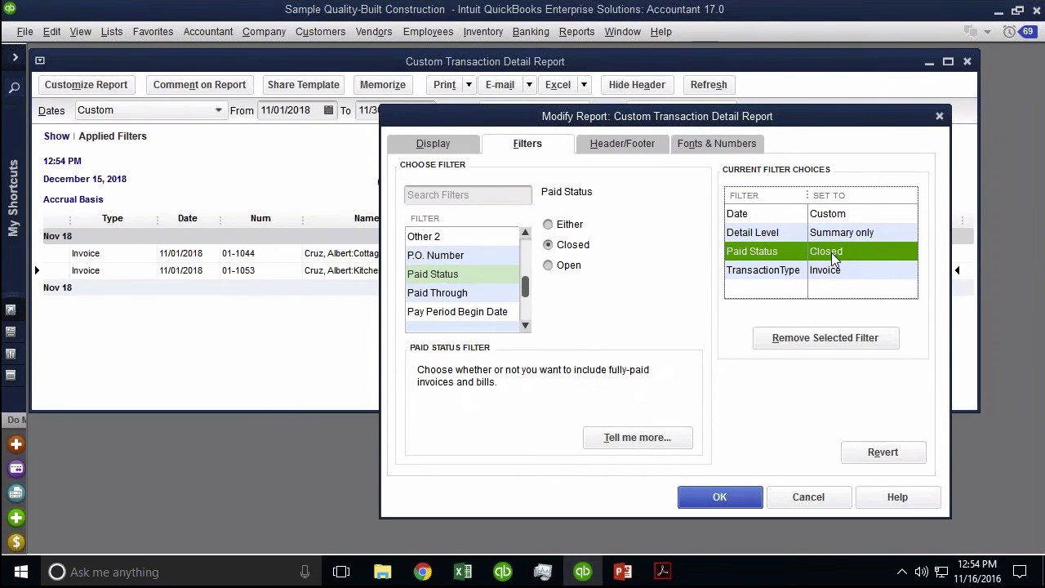
click(439, 147)
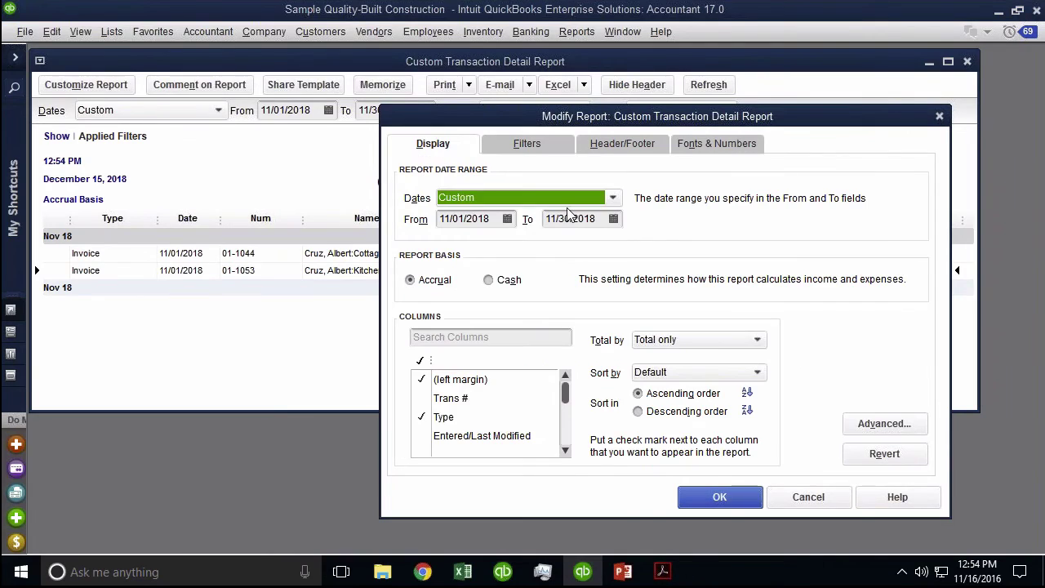
click(869, 422)
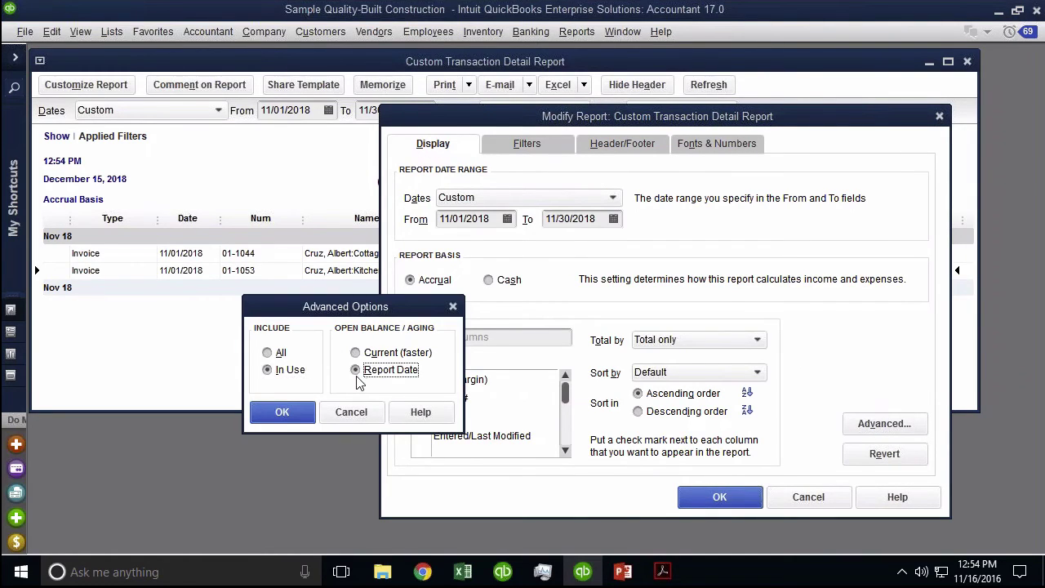
click(281, 411)
click(719, 497)
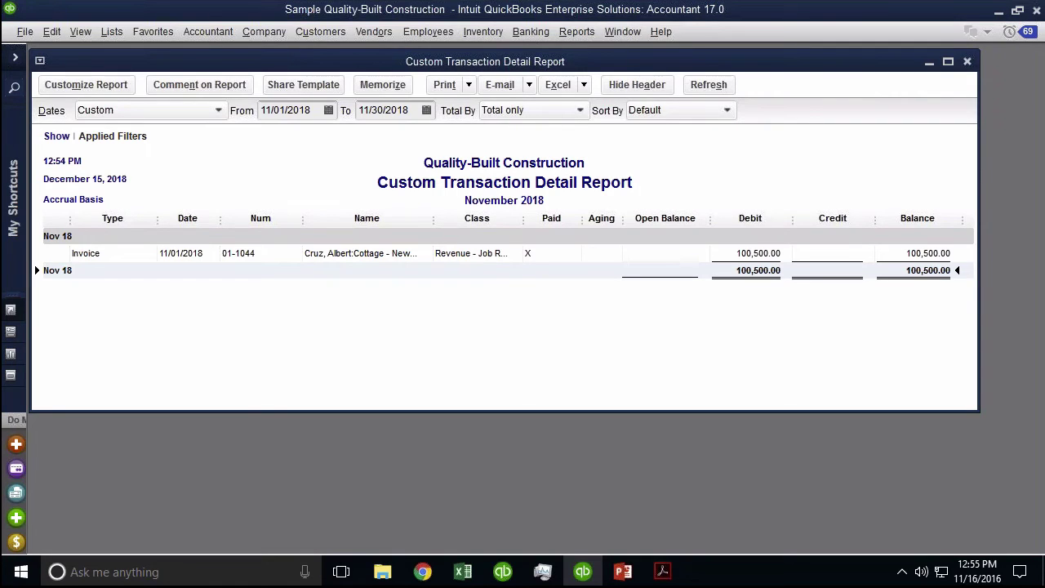
Set the report's date range to Last Month in its customization, and review the paid status filter and aging option.
click(64, 88)
click(526, 144)
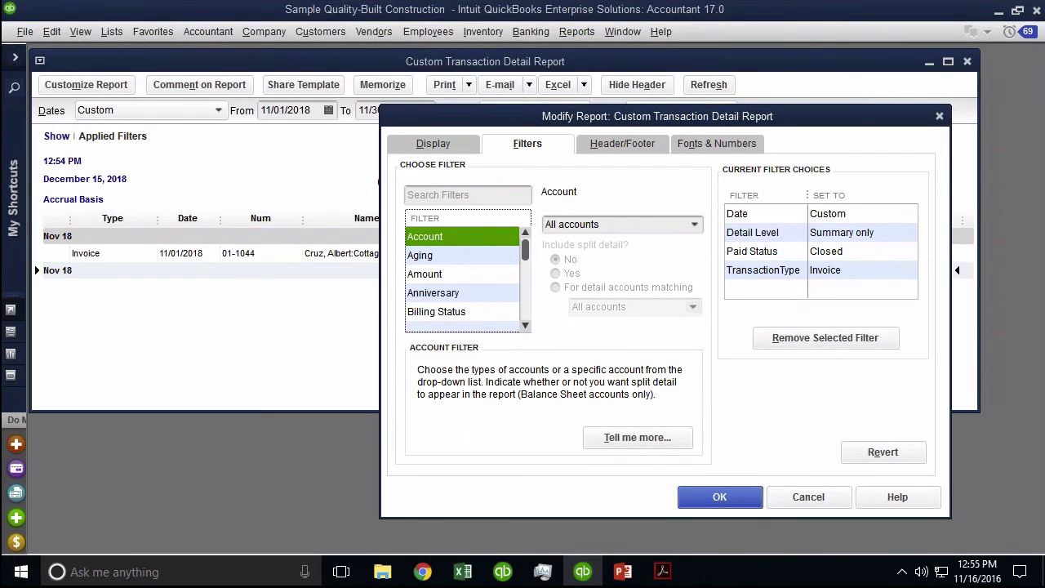
click(441, 147)
click(494, 201)
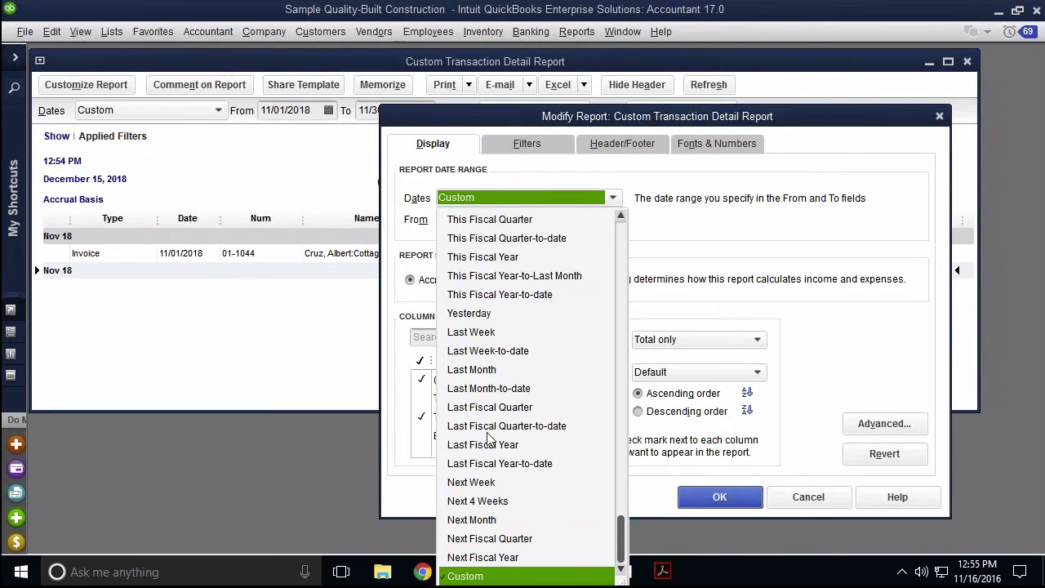
click(490, 371)
click(527, 143)
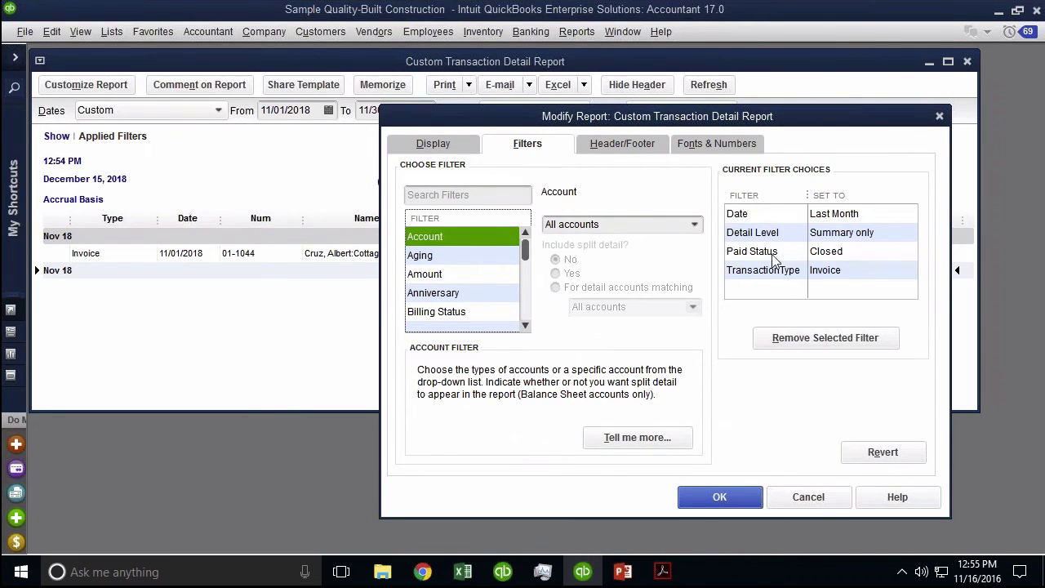
click(820, 255)
click(440, 145)
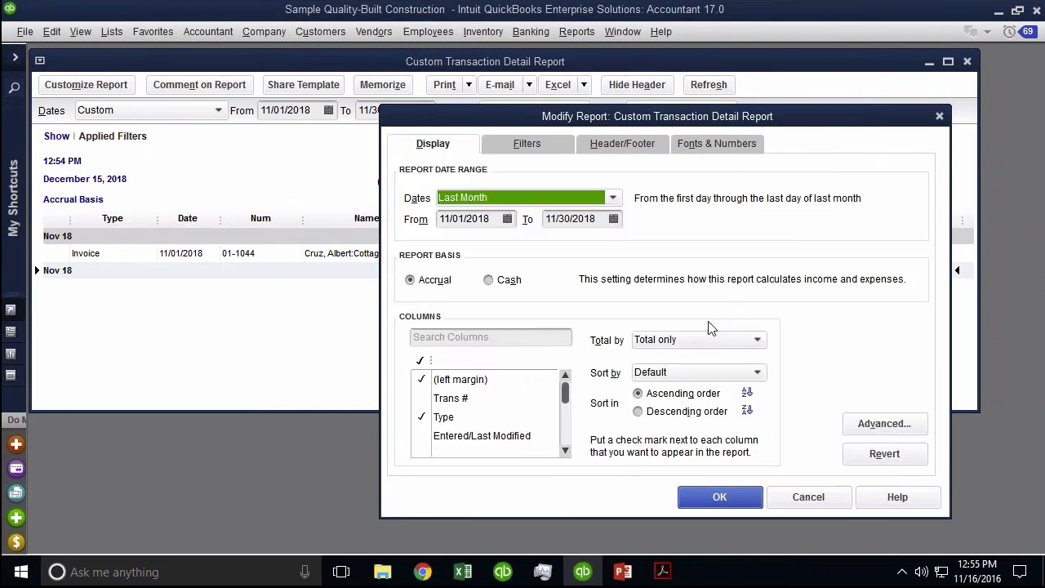
click(885, 424)
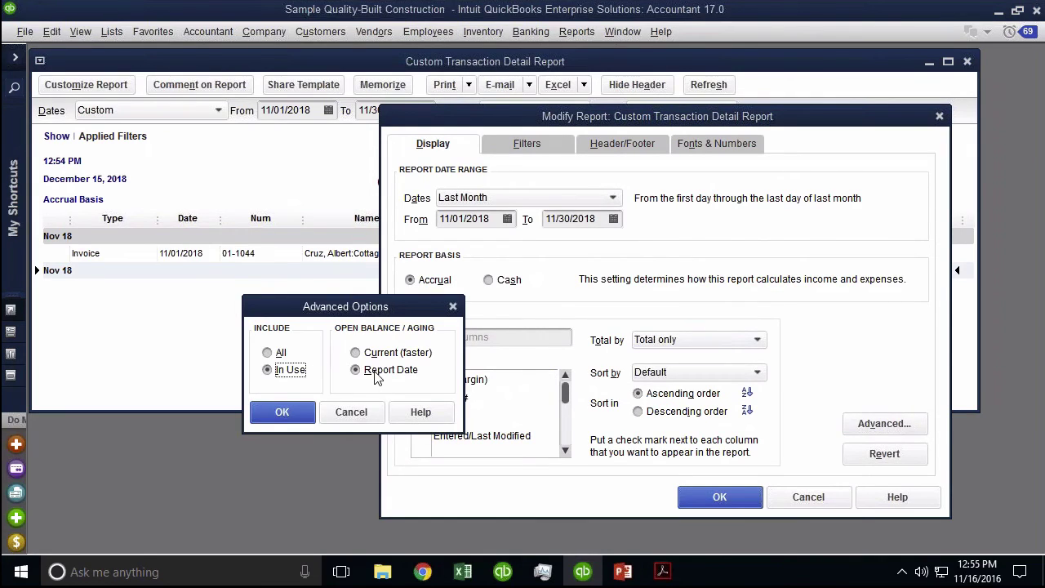
click(300, 410)
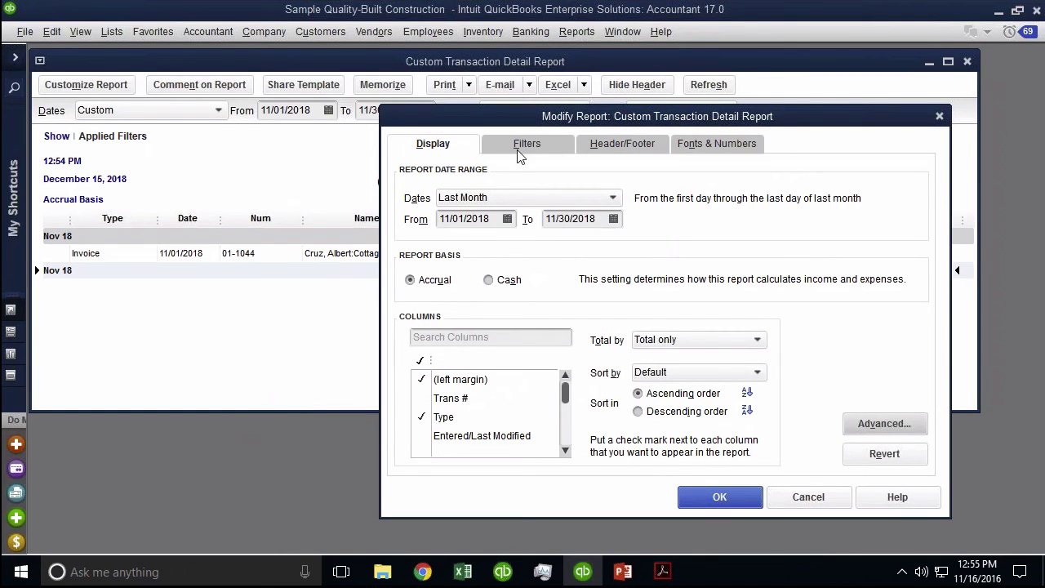
Change the report title to "Last Months Invoices (PAID UP TO LAST MONTH)" and apply the customization.
click(621, 147)
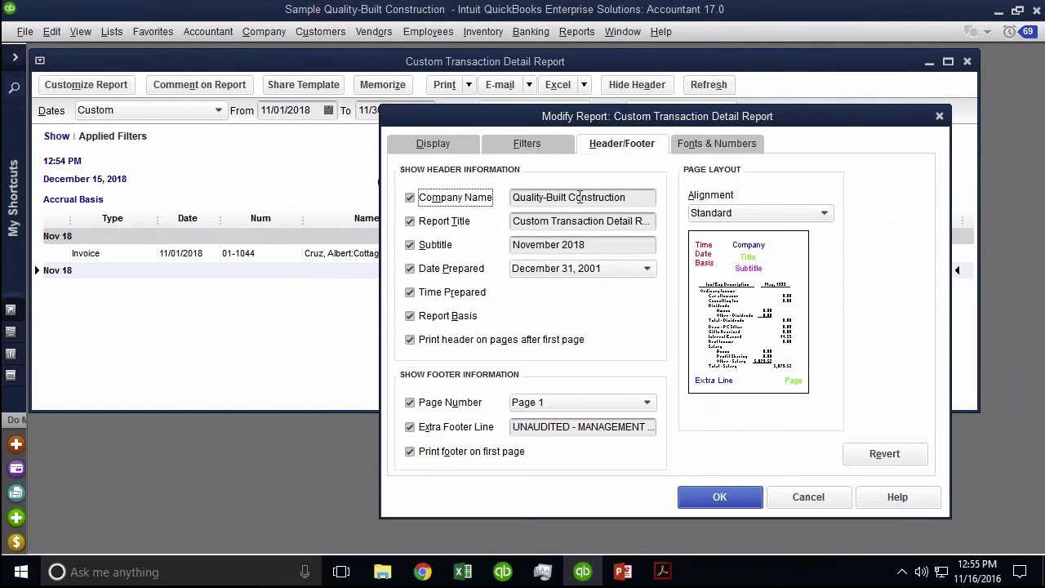
click(522, 222)
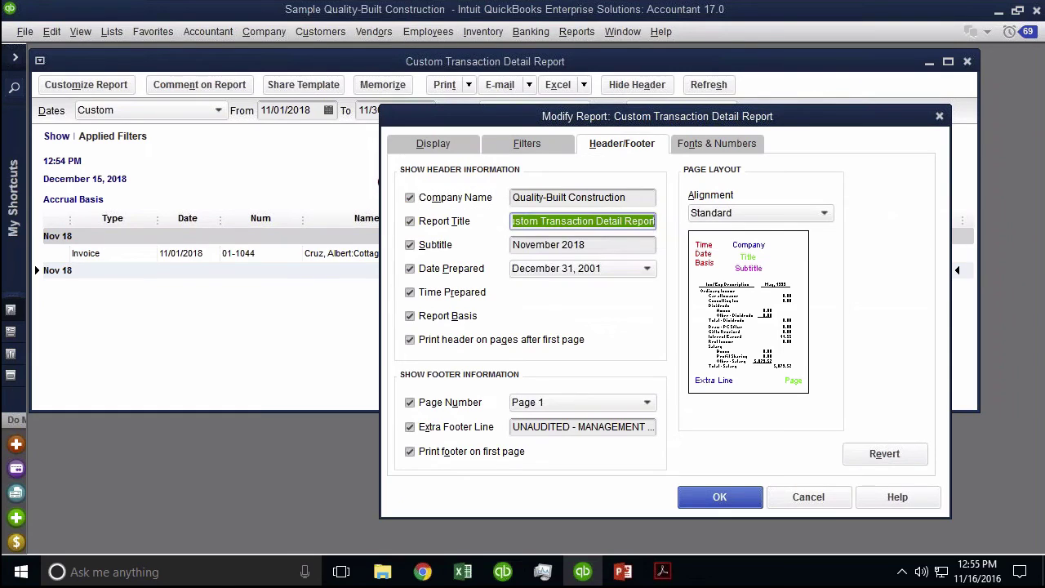
key(BackSpace)
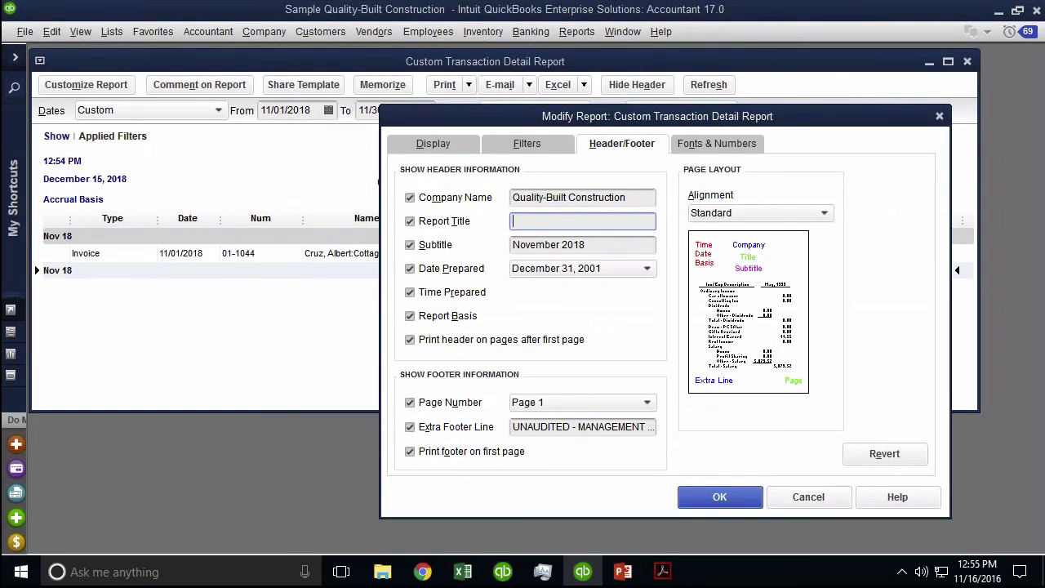
text(Last Months Invoices (PAID)
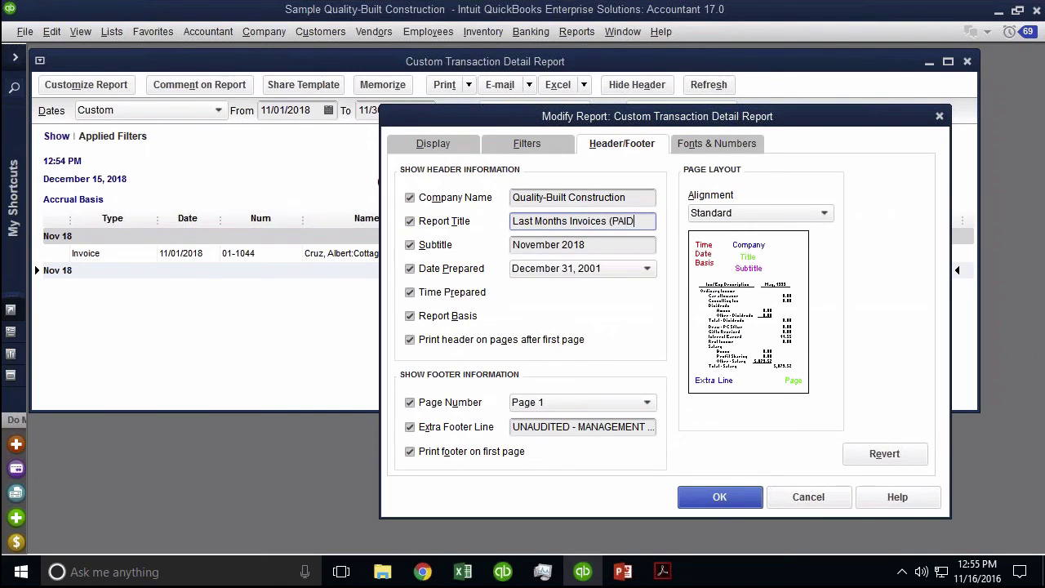
text( UP TO LAST MONTH))
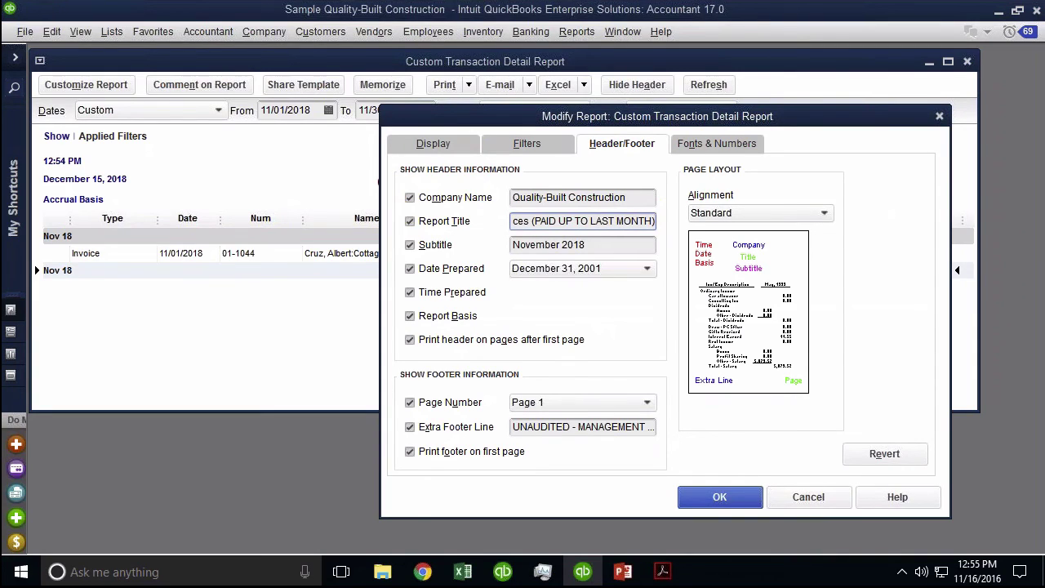
click(719, 497)
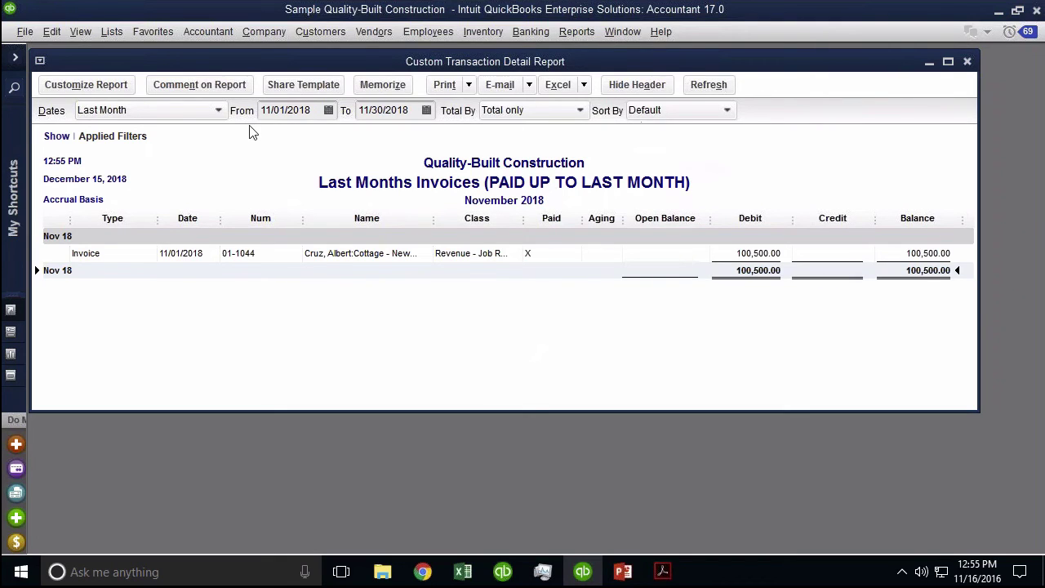
Switch the report's open balance and aging to Current, retitle it "Last Months Invoices (PAID AS OF TODAY)", and apply the customization.
click(86, 85)
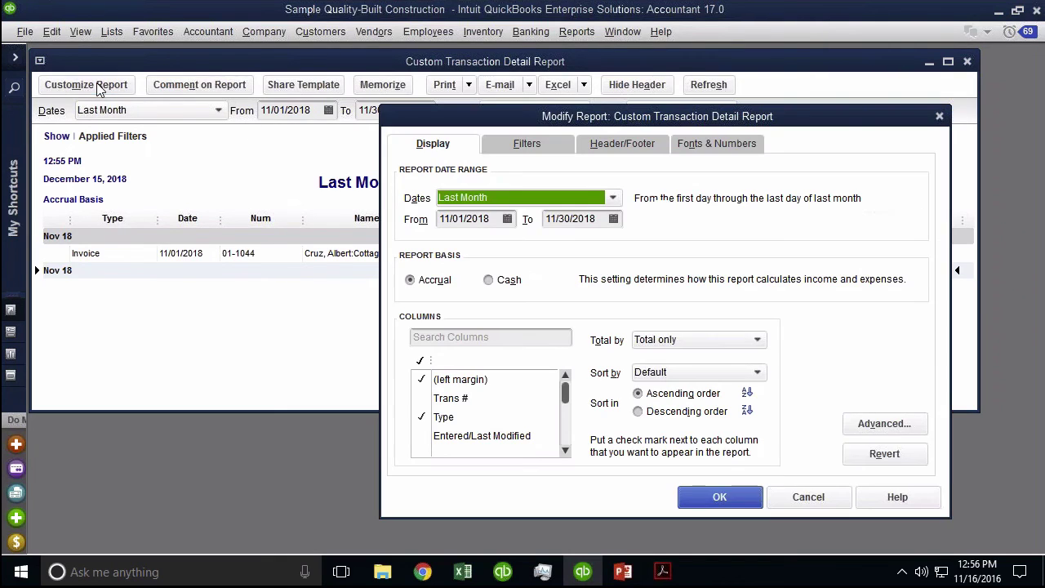
click(892, 432)
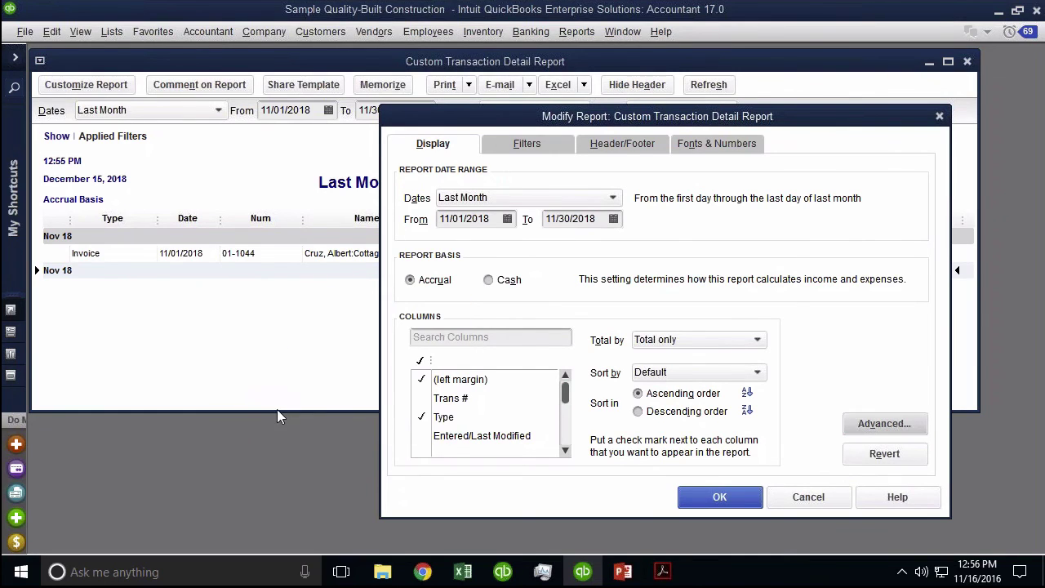
click(620, 149)
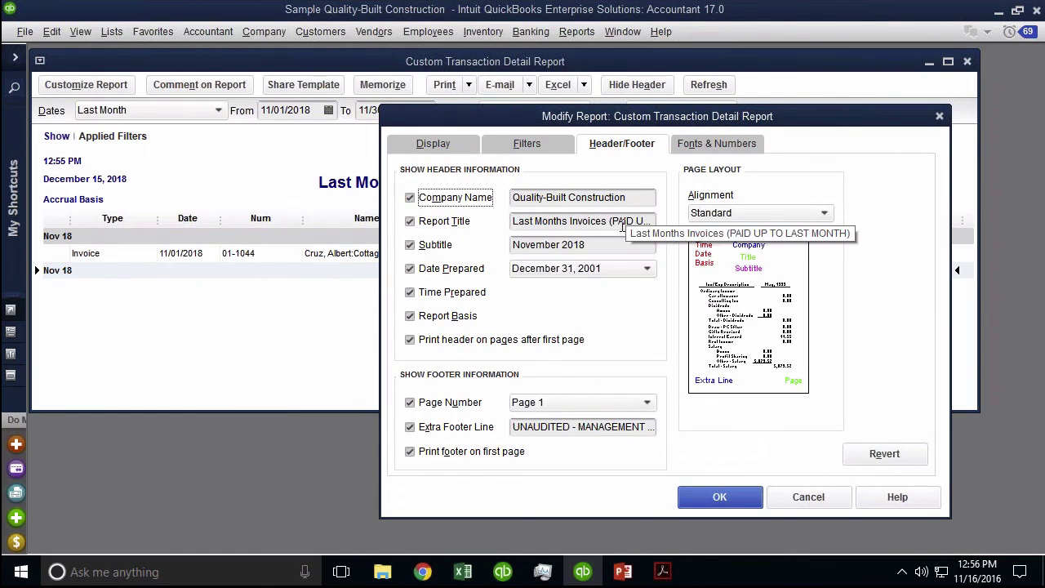
drag(635, 221, 828, 233)
text(AS OF TOD)
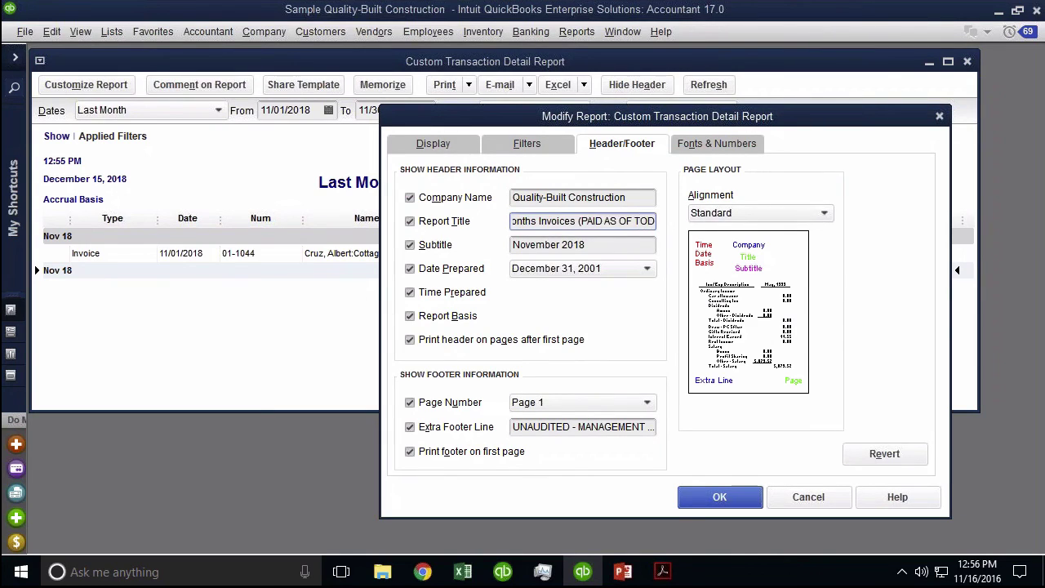
text(AY))
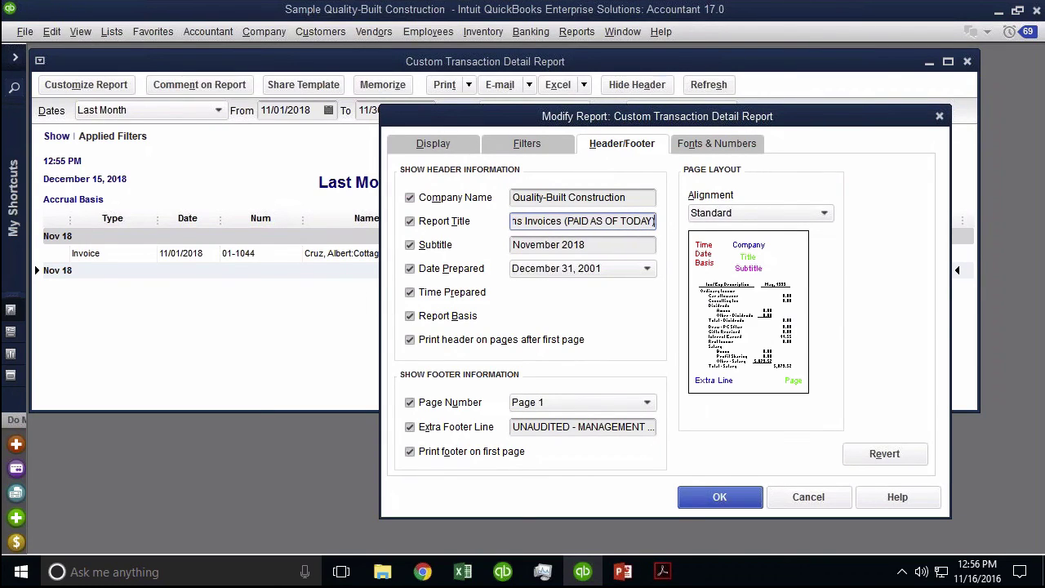
key(Tab)
key(Return)
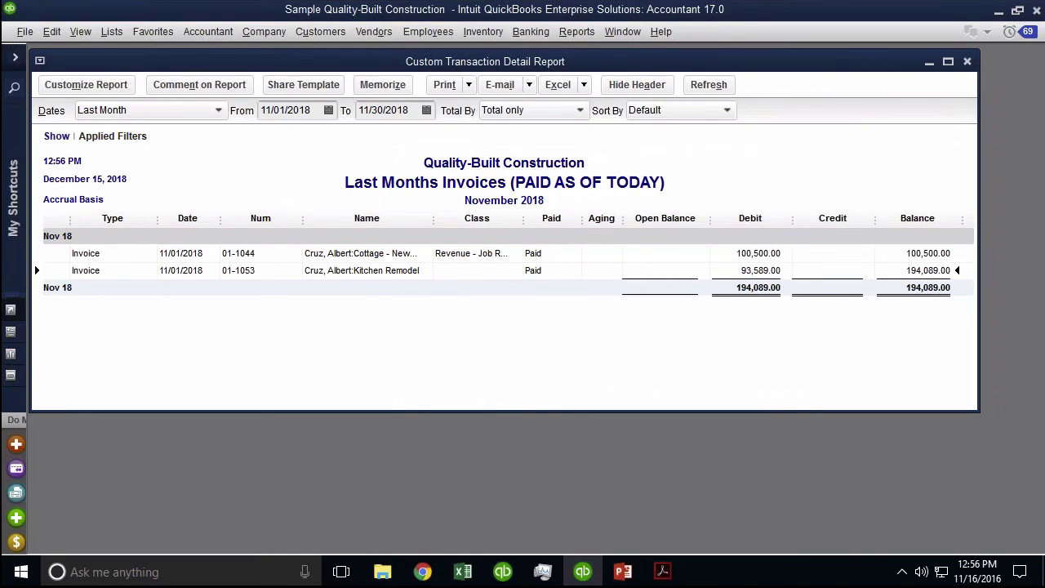
Show the report's applied filters, examine the filter page in the print preview, and close the preview.
click(57, 136)
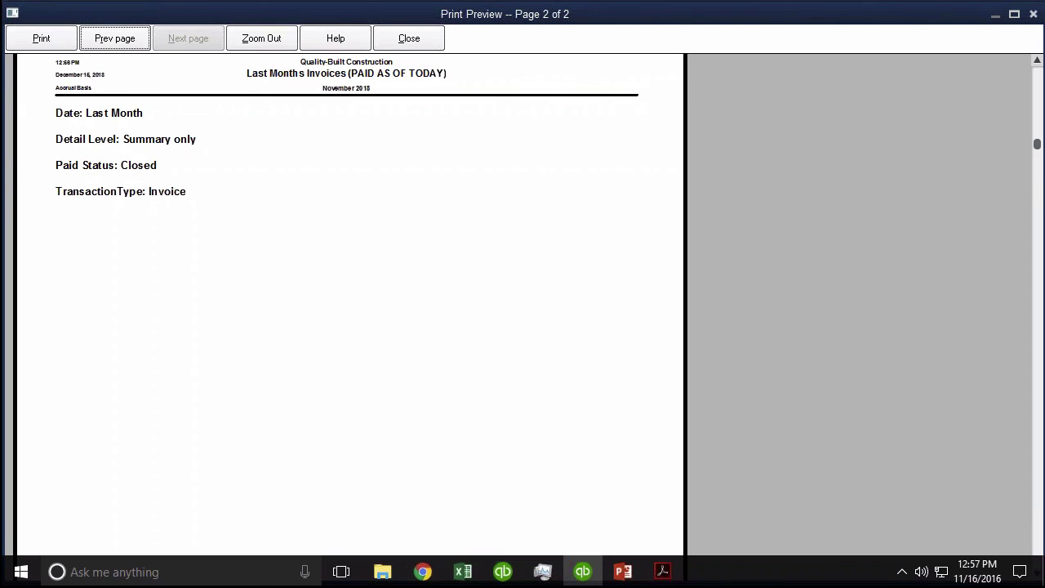
click(408, 40)
click(896, 90)
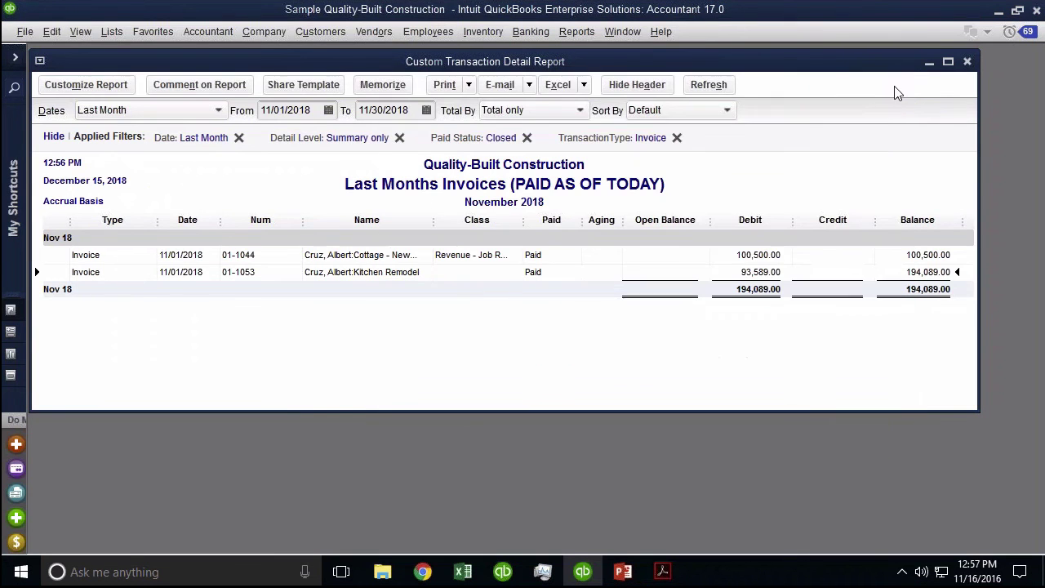